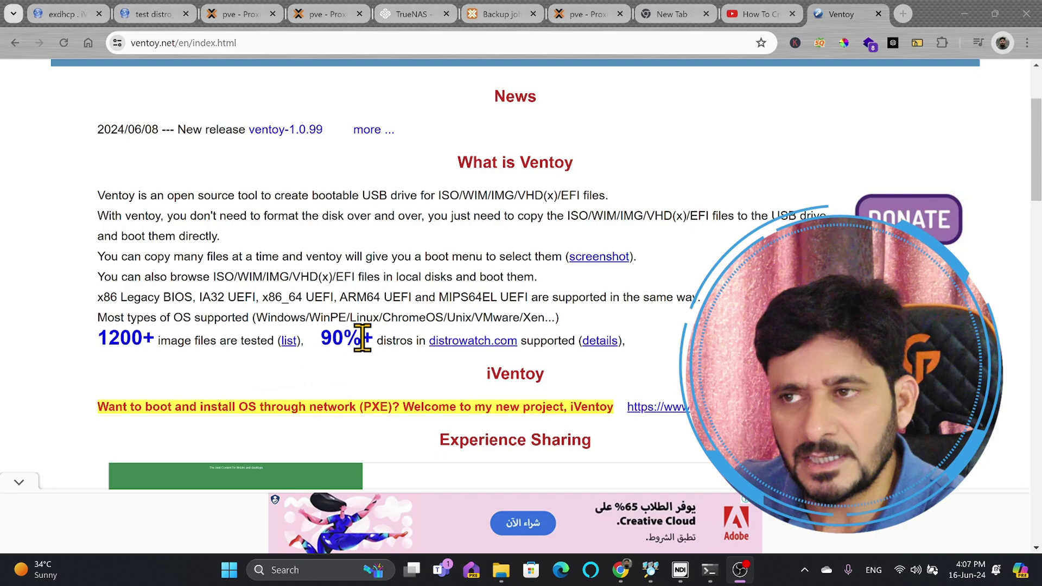
Download ventoy-1.0.99-windows.zip from SourceForge's Ventoy files page, dismissing the covering ad
scroll(462, 282, up, 3)
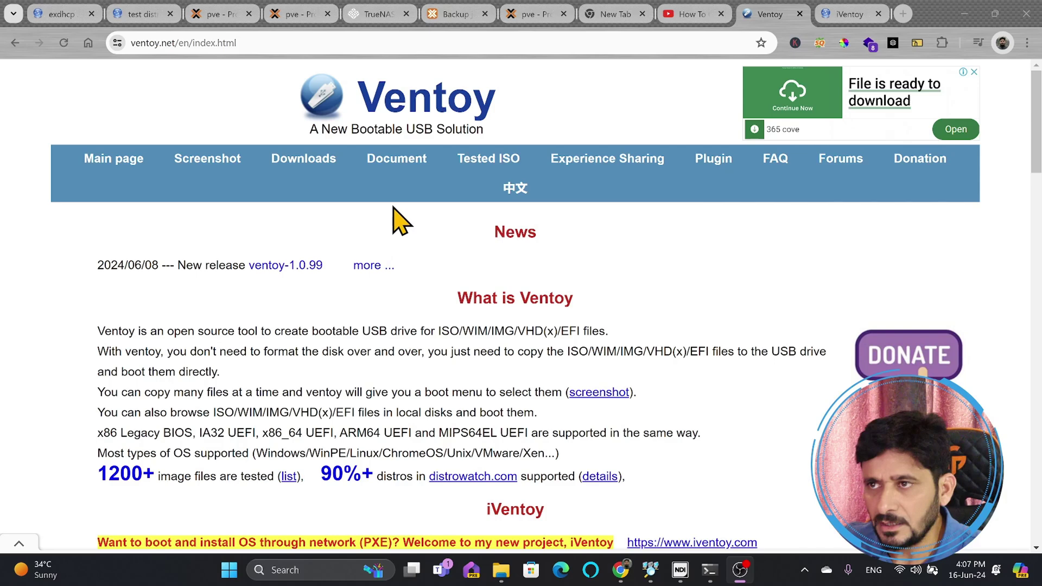
click(327, 160)
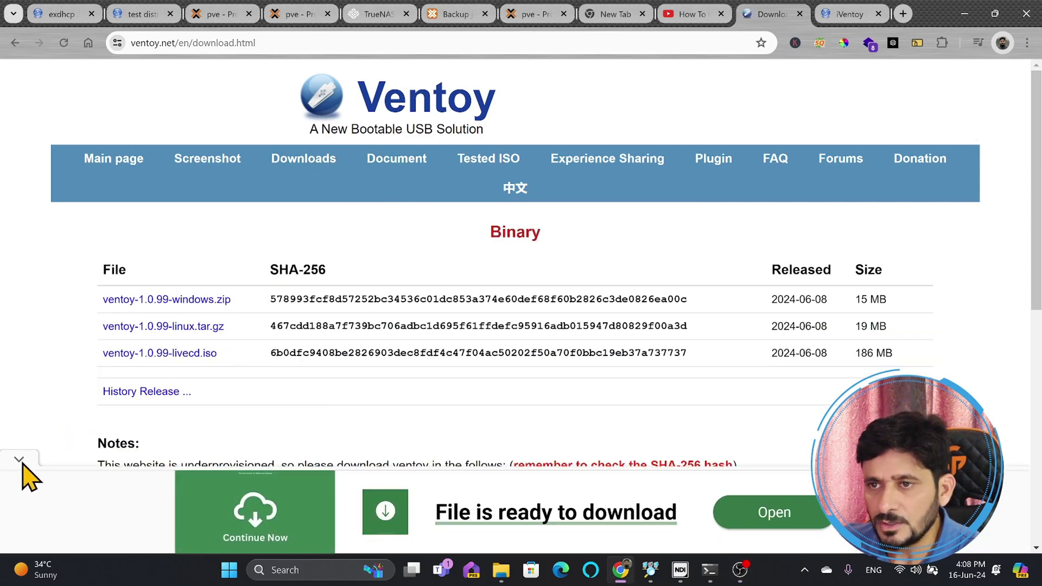
click(20, 460)
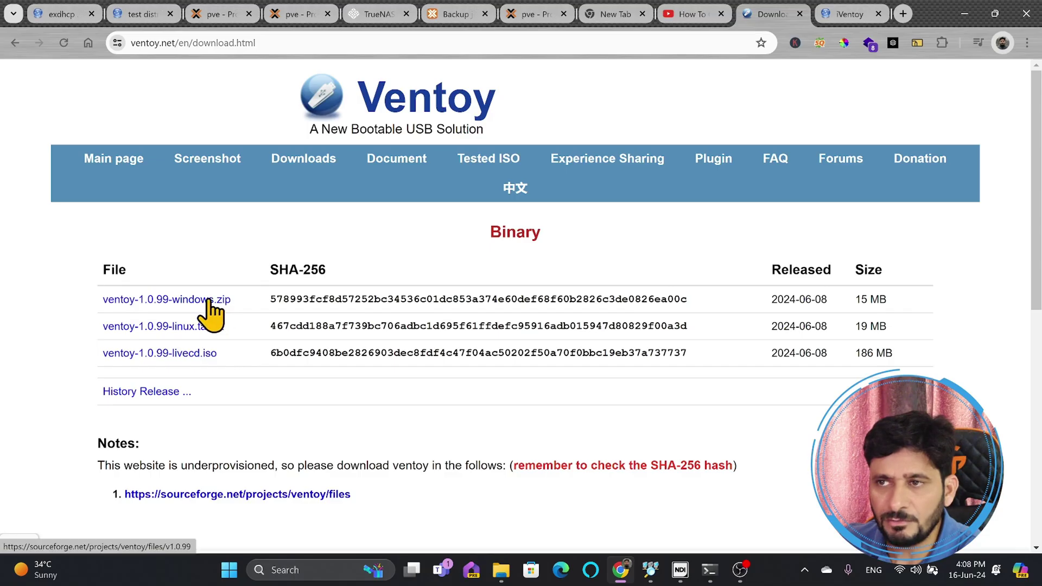
click(214, 300)
scroll(287, 401, down, 3)
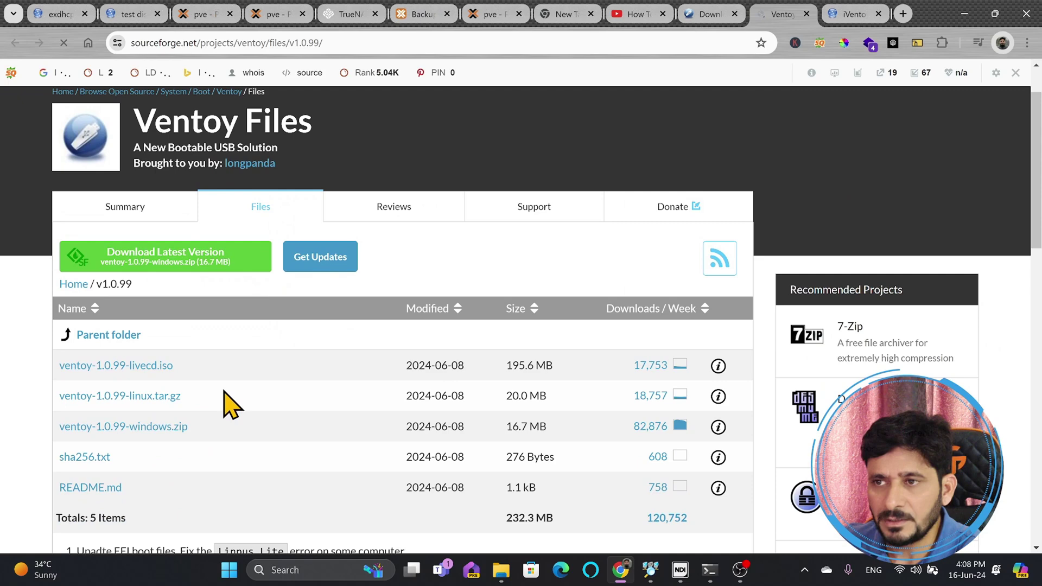
click(214, 279)
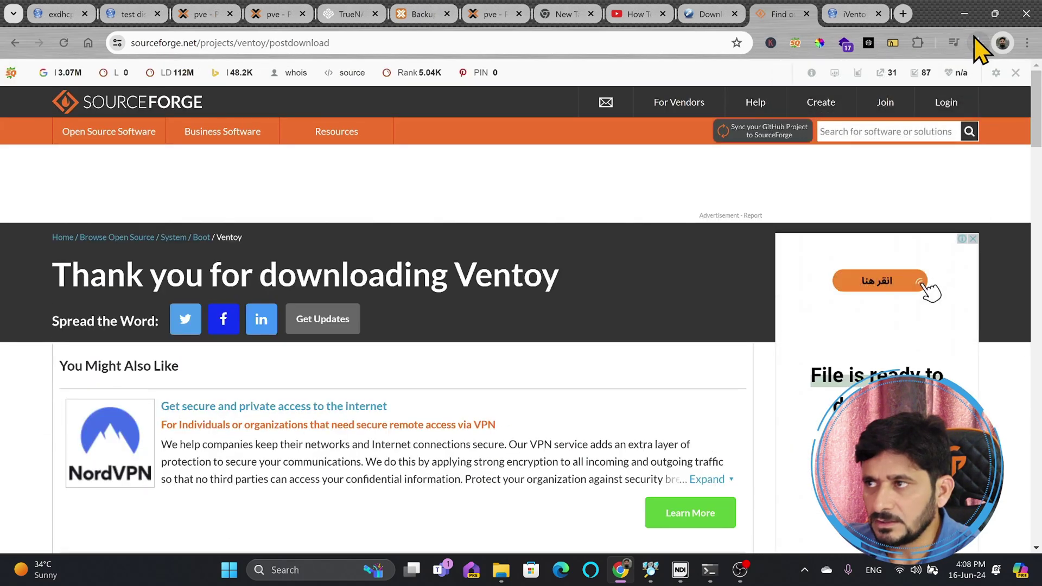
Extract ventoy-1.0.99-windows.zip into Downloads and open the resulting ventoy-1.0.99 folder
click(977, 43)
click(977, 42)
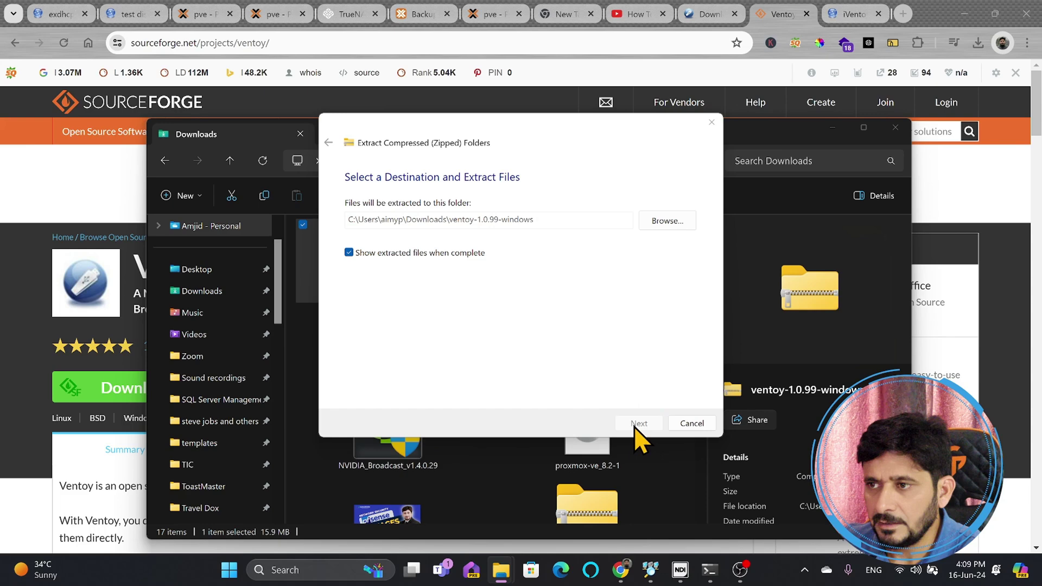
click(632, 425)
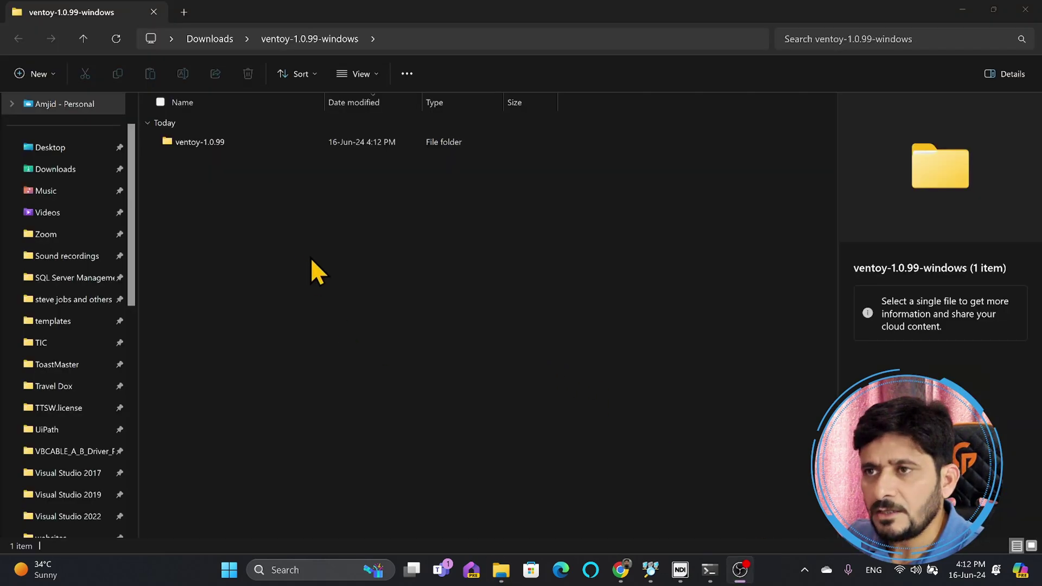
double_click(191, 138)
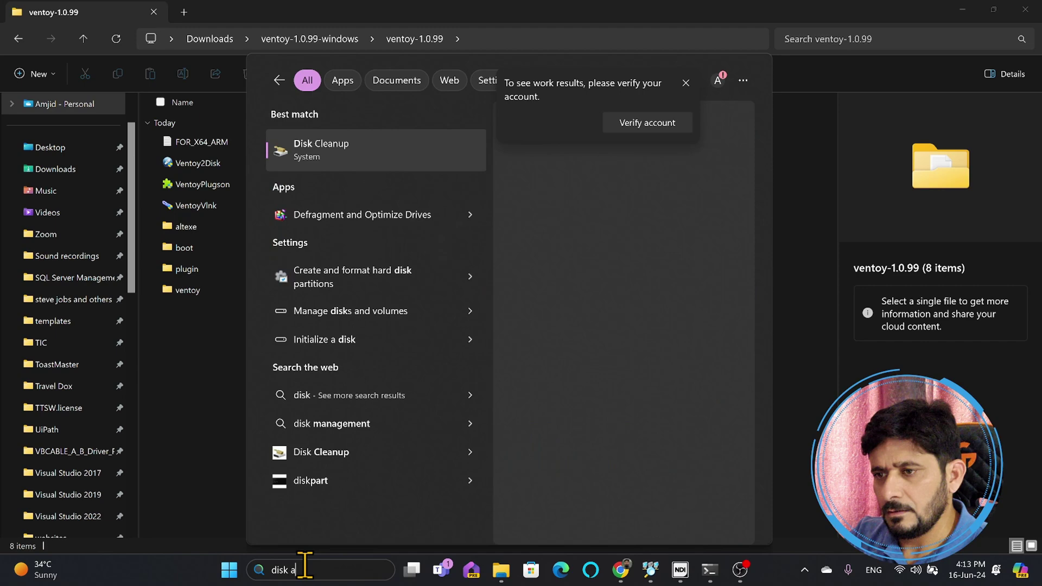
Check in Disk Management and File Explorer that USB volume E: is the RAW Disk 2
key(Escape)
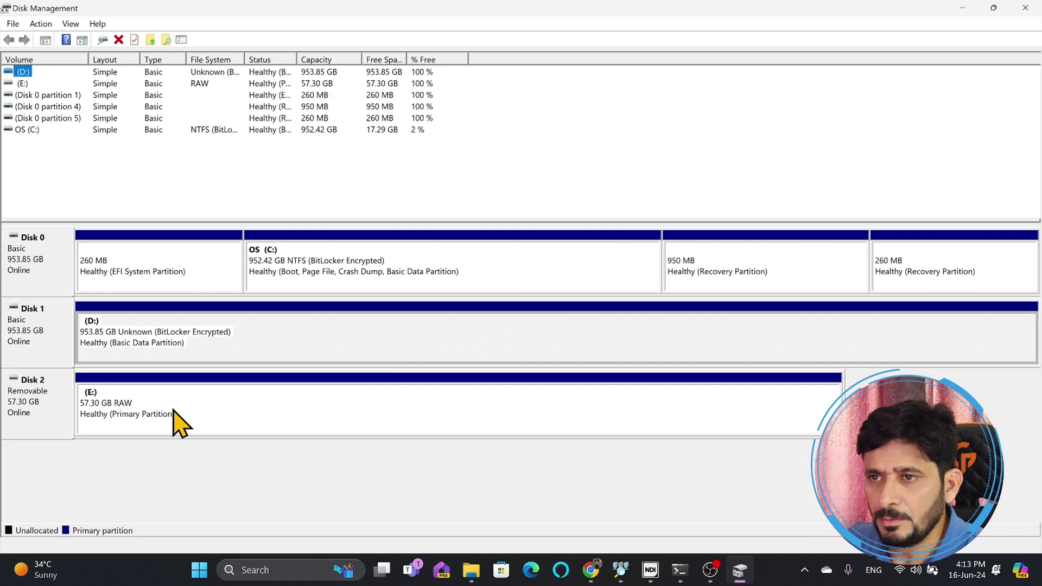
right_click(174, 419)
click(148, 408)
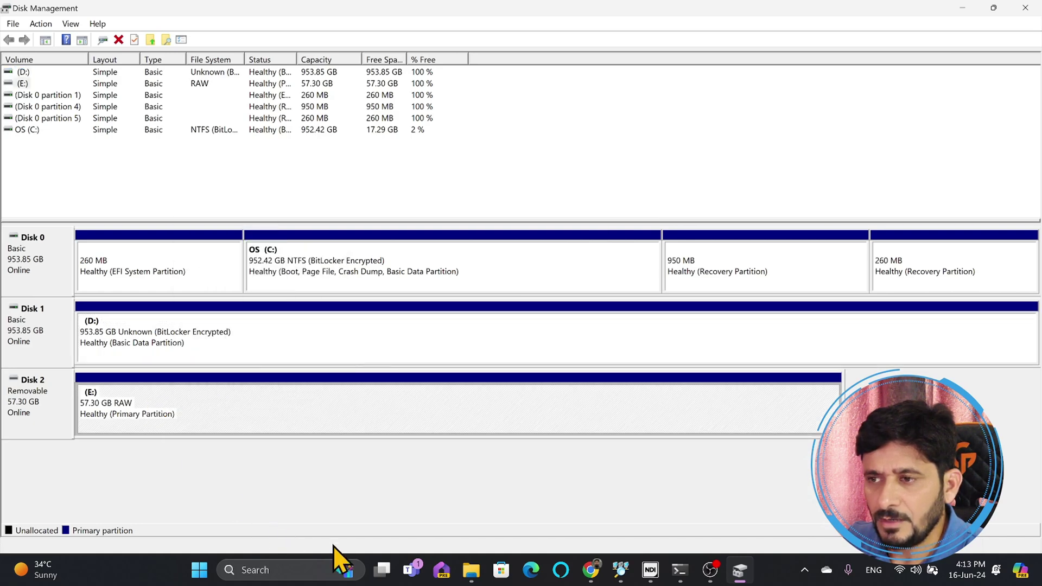
click(471, 571)
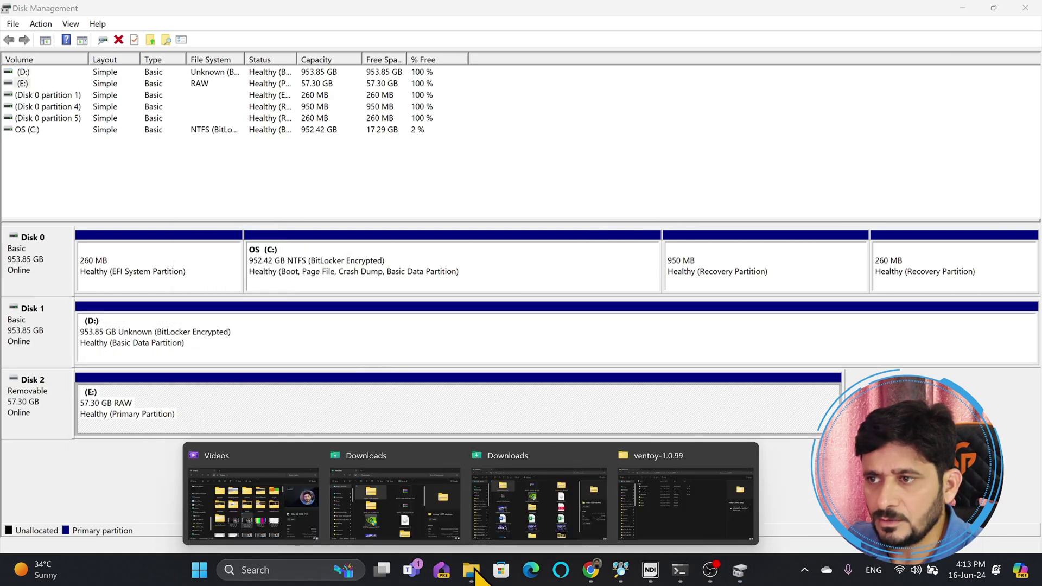
click(471, 571)
double_click(476, 244)
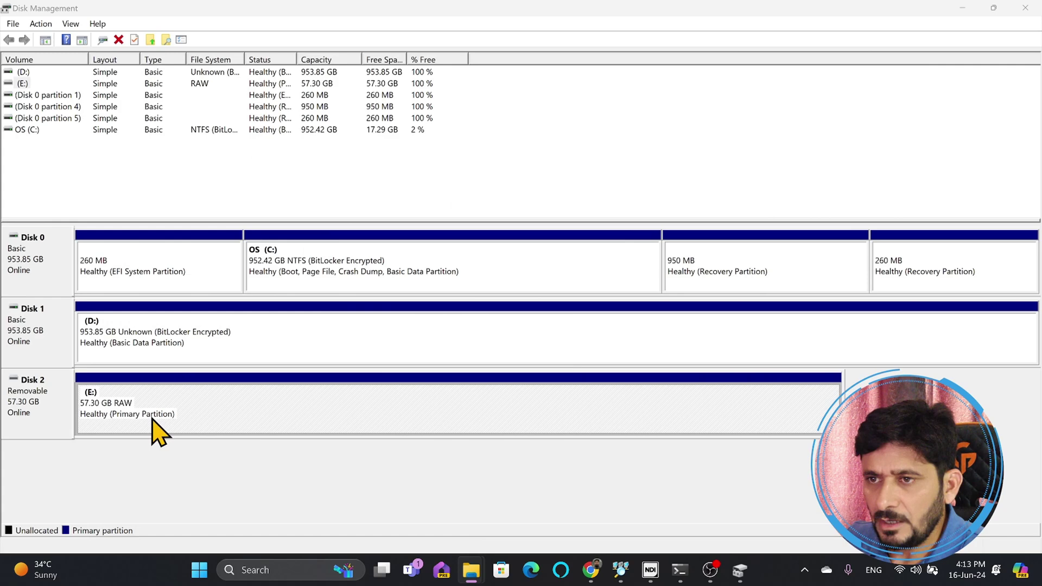
Search Windows for diskpart and bring up its launch options
click(278, 571)
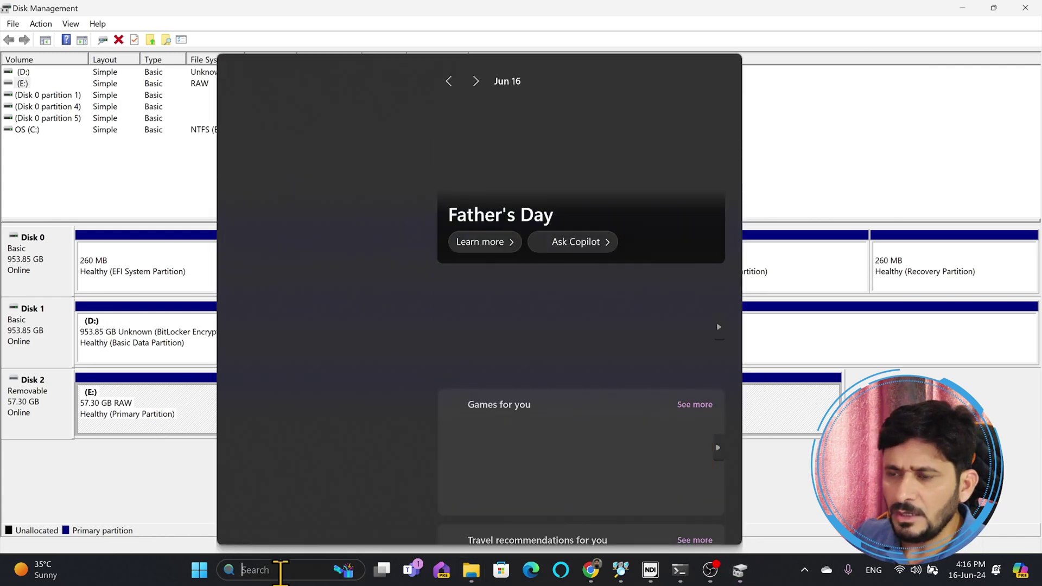
text(comman)
key(BackSpace)
key(BackSpace)
key(BackSpace)
key(BackSpace)
key(BackSpace)
key(BackSpace)
text(disk)
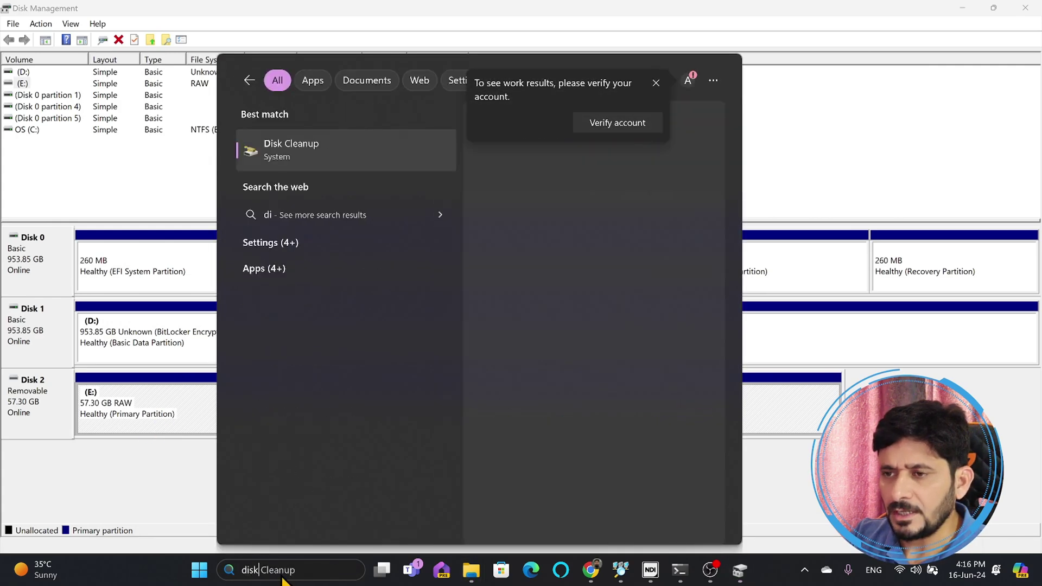
text(part)
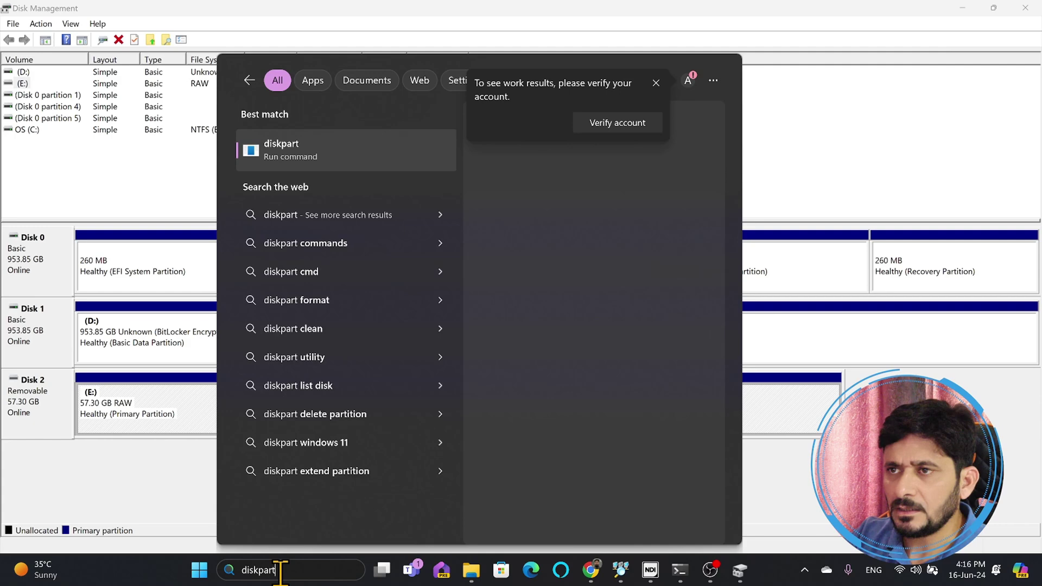
right_click(274, 146)
Run diskpart as administrator, cancel the taskbar location prompt, and place the console over Disk Management
click(327, 163)
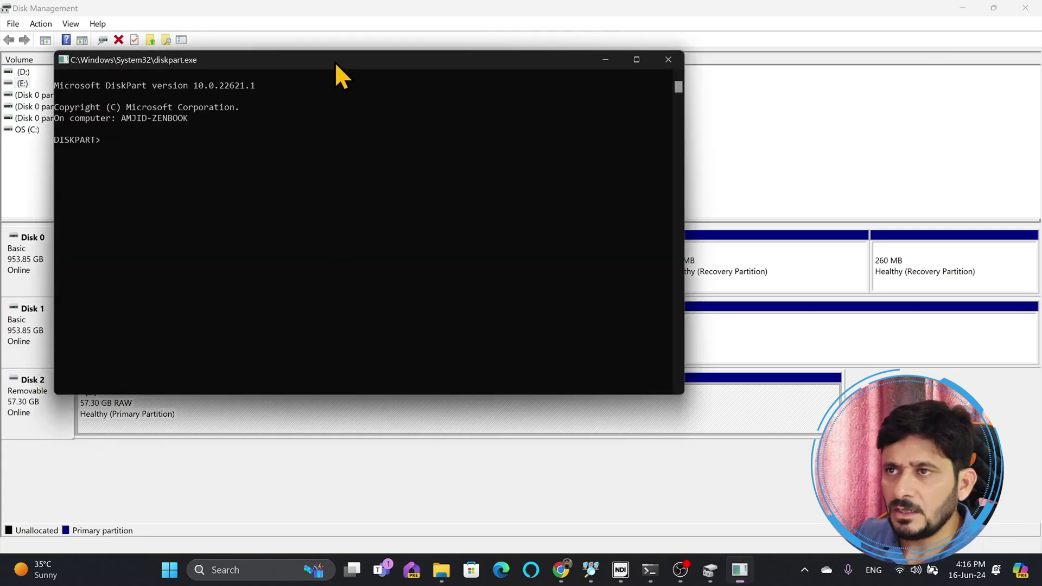
drag(334, 61, 425, 120)
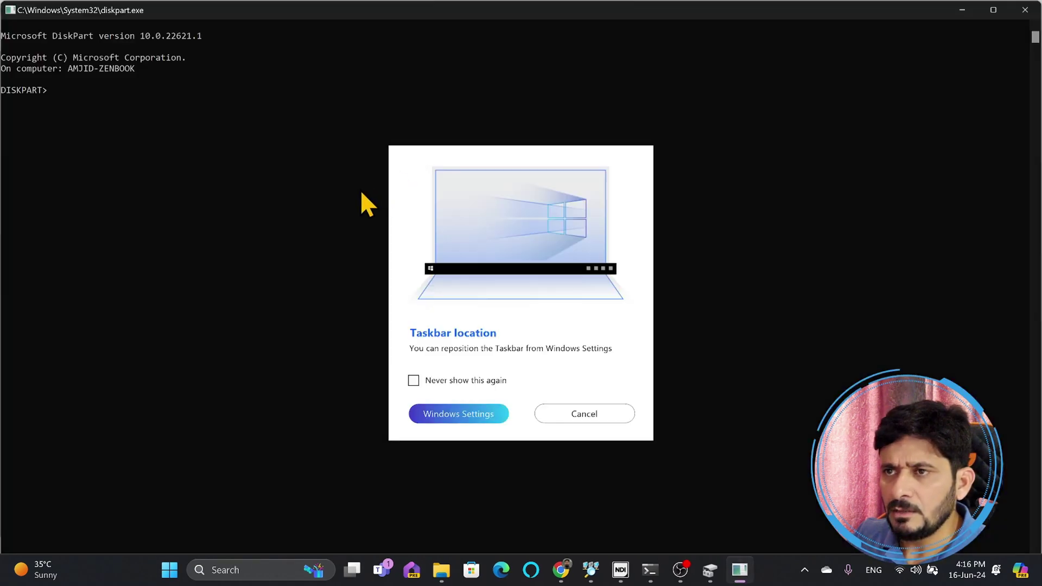
click(583, 414)
click(993, 10)
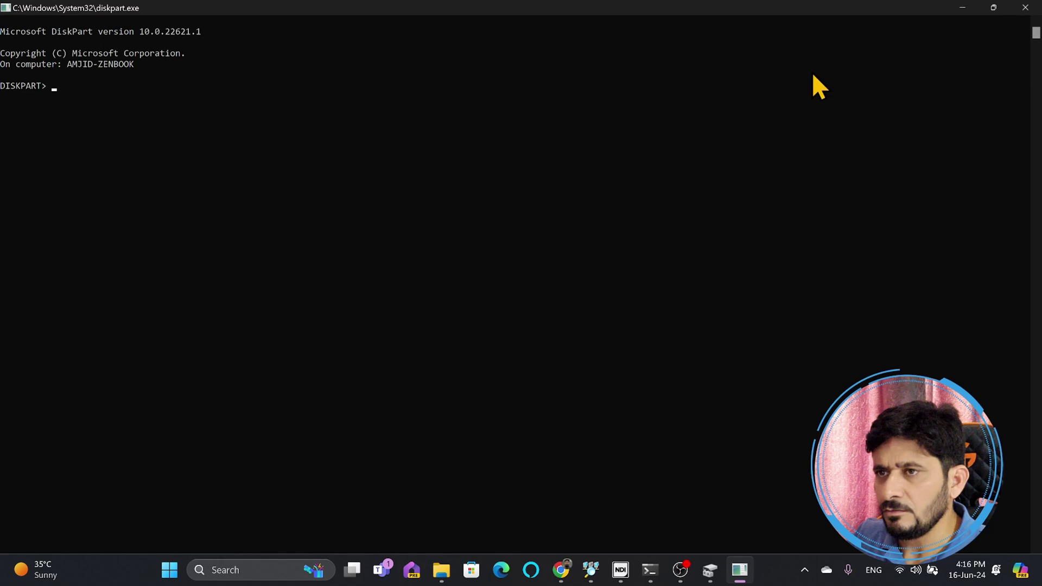
click(992, 7)
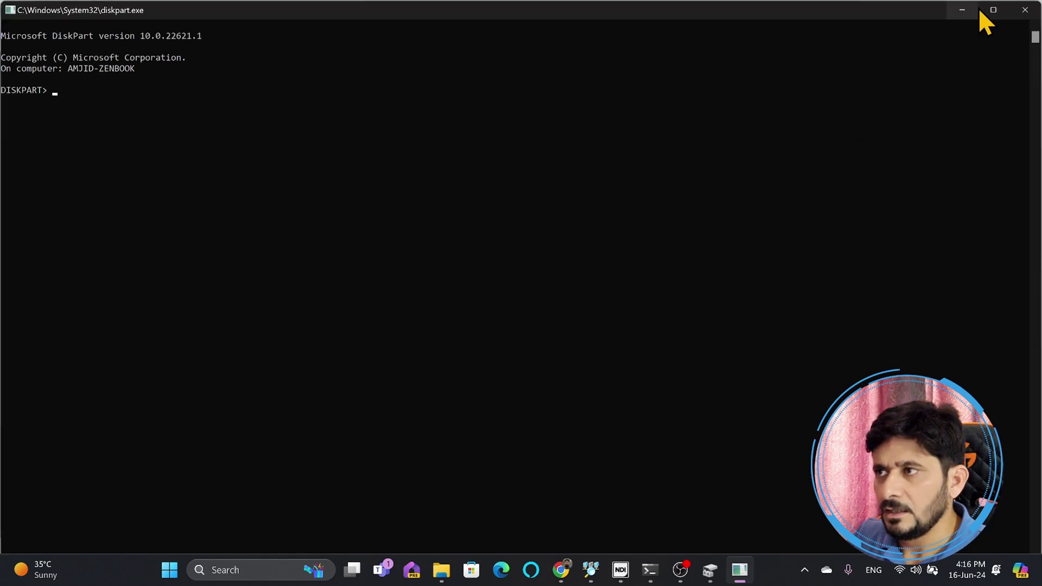
drag(1039, 1, 713, 283)
drag(539, 300, 650, 158)
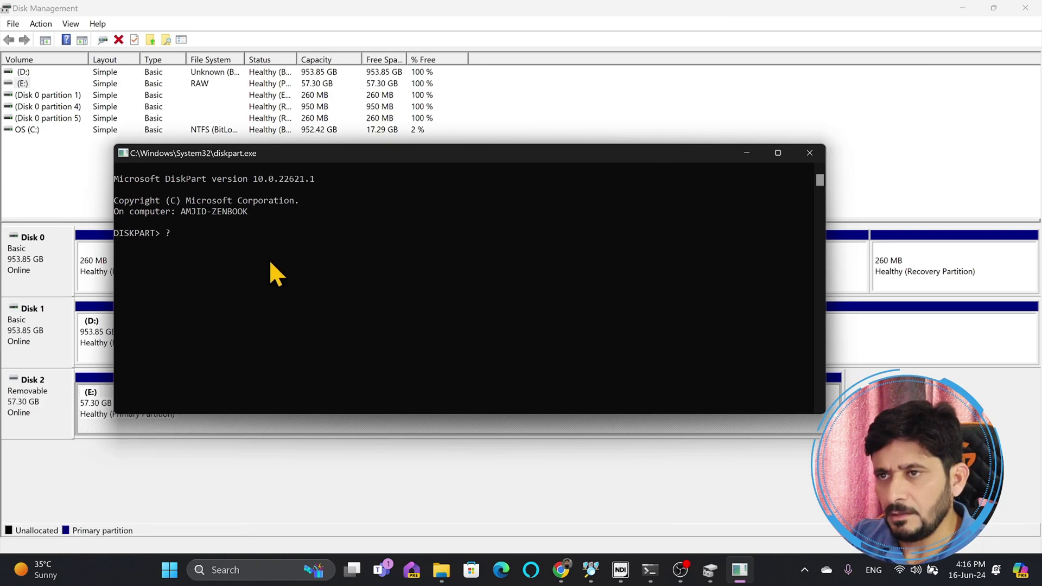
Show DiskPart's command help with ? and list all disks
text(?)
key(Return)
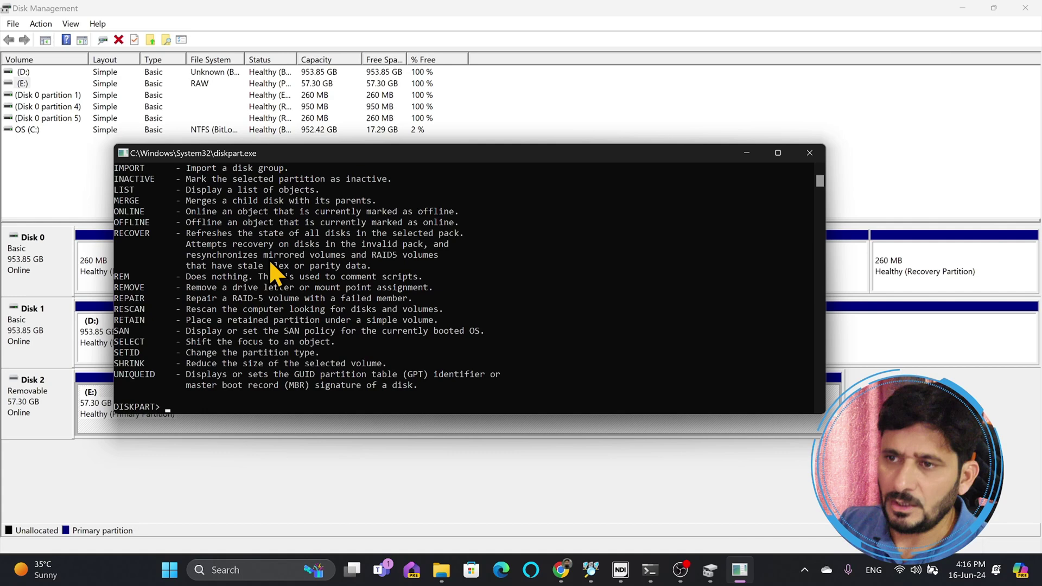
text(list disk)
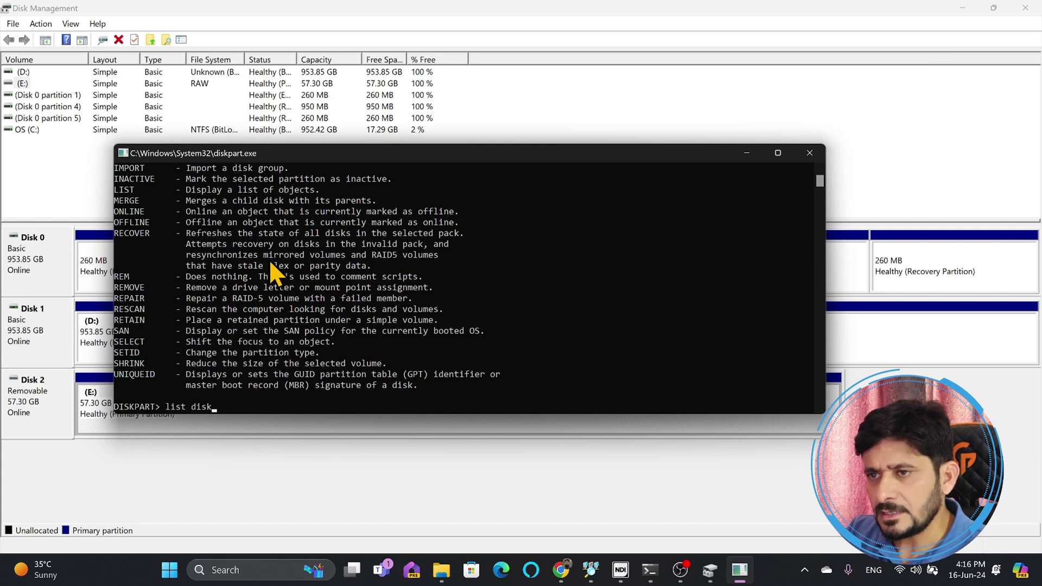
key(Return)
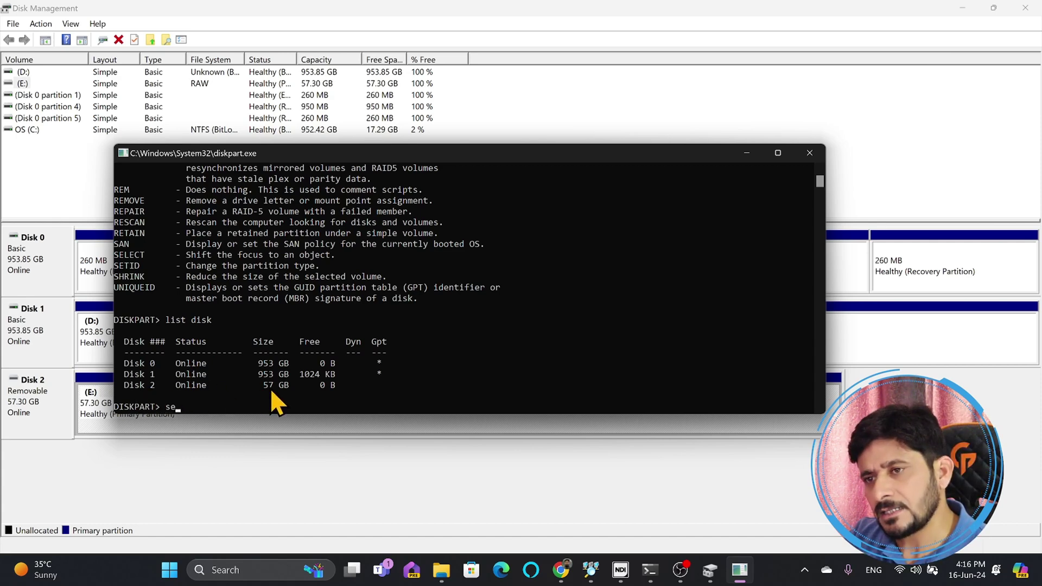
Select disk 2 and list disks again to confirm the asterisk marks it
text(ect disk 2)
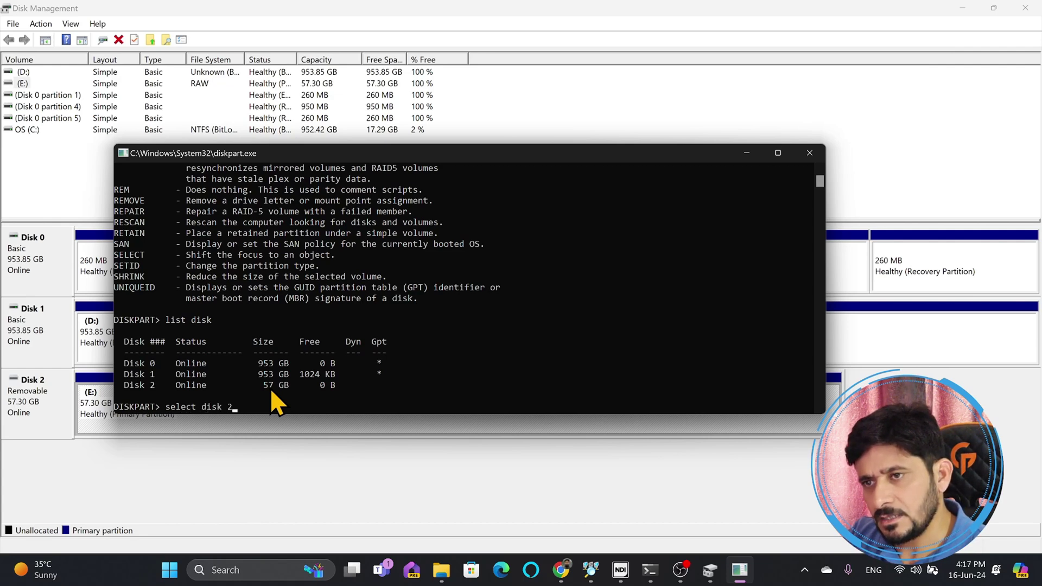
key(Return)
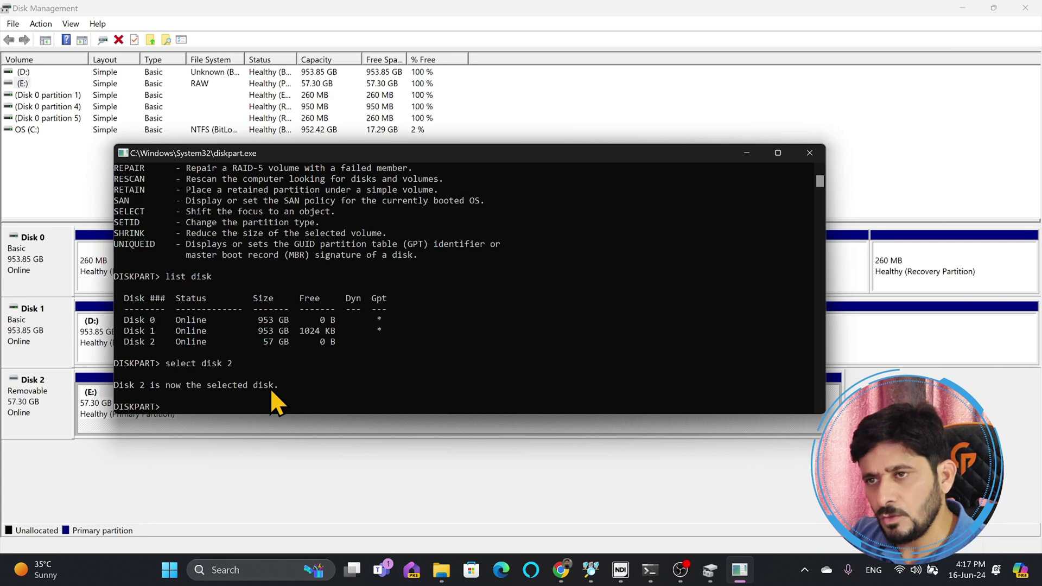
text(list disk)
key(Return)
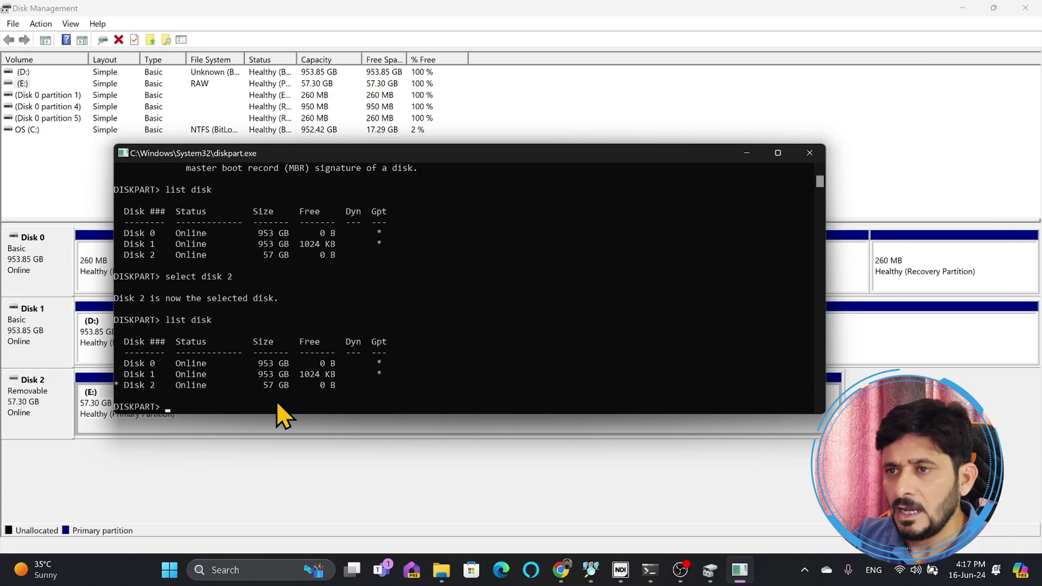
Run clean on Disk 2, leaving 57.30 GB unallocated in Disk Management
text(clean)
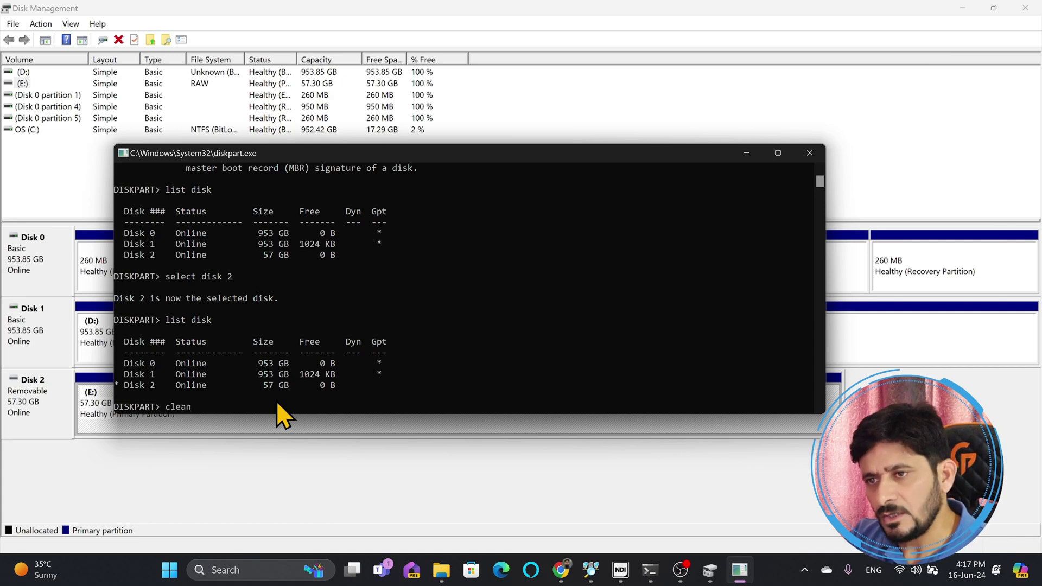
key(Return)
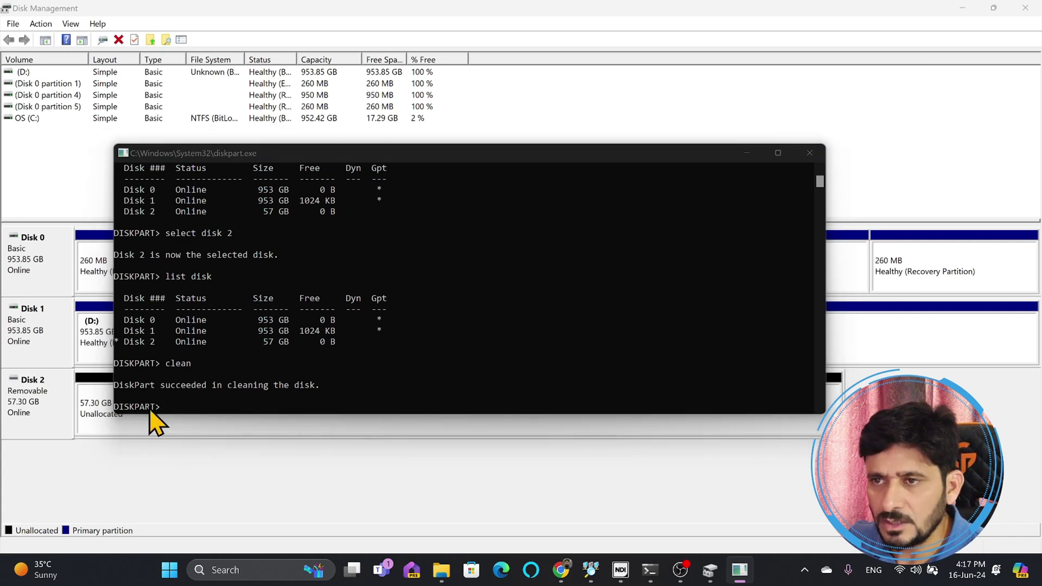
click(747, 154)
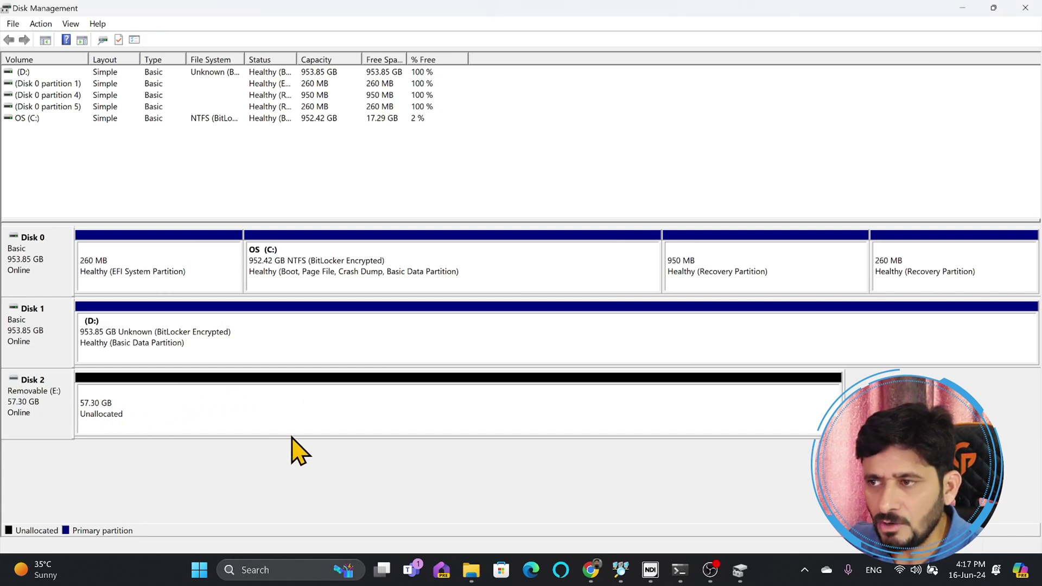
Launch Ventoy2Disk and keep E: [64GB] USB SanDisk as the target device
click(963, 8)
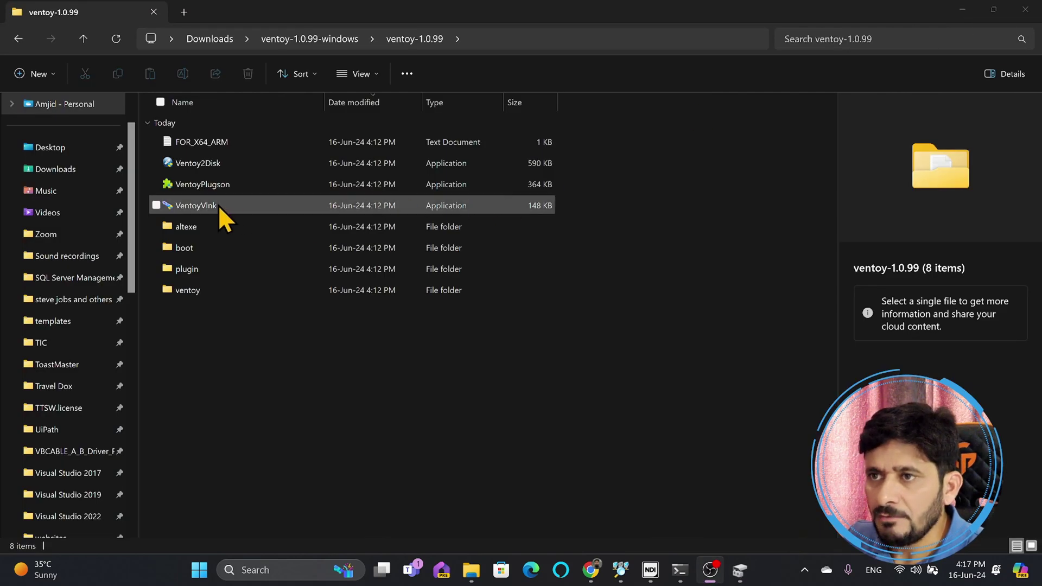
double_click(187, 163)
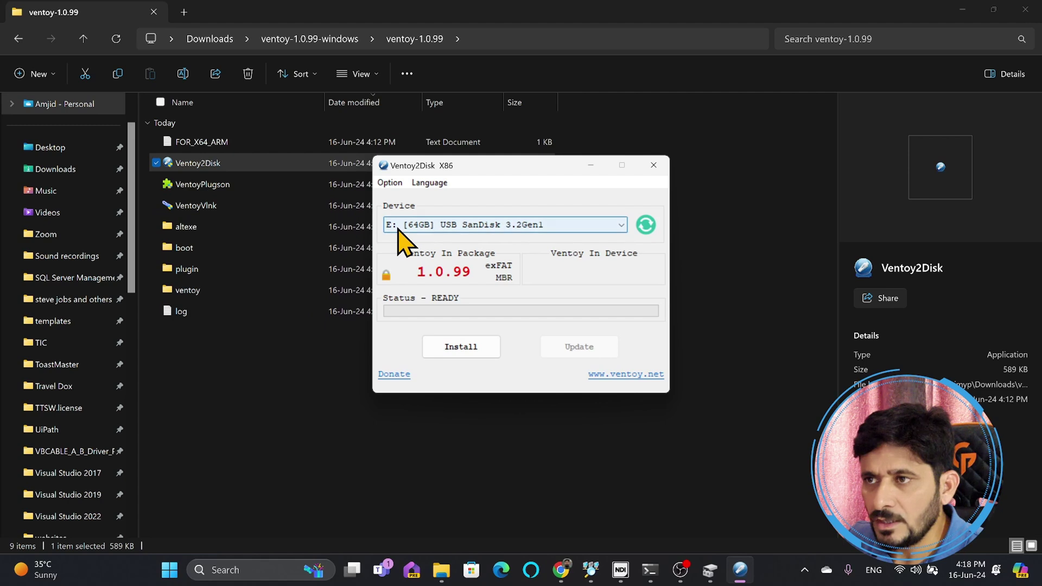
click(491, 229)
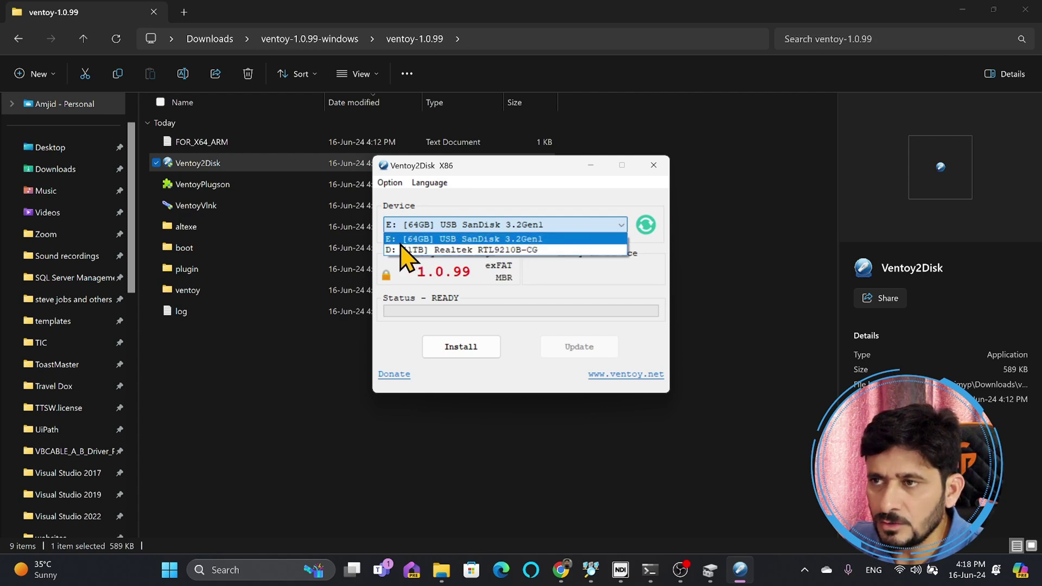
click(444, 241)
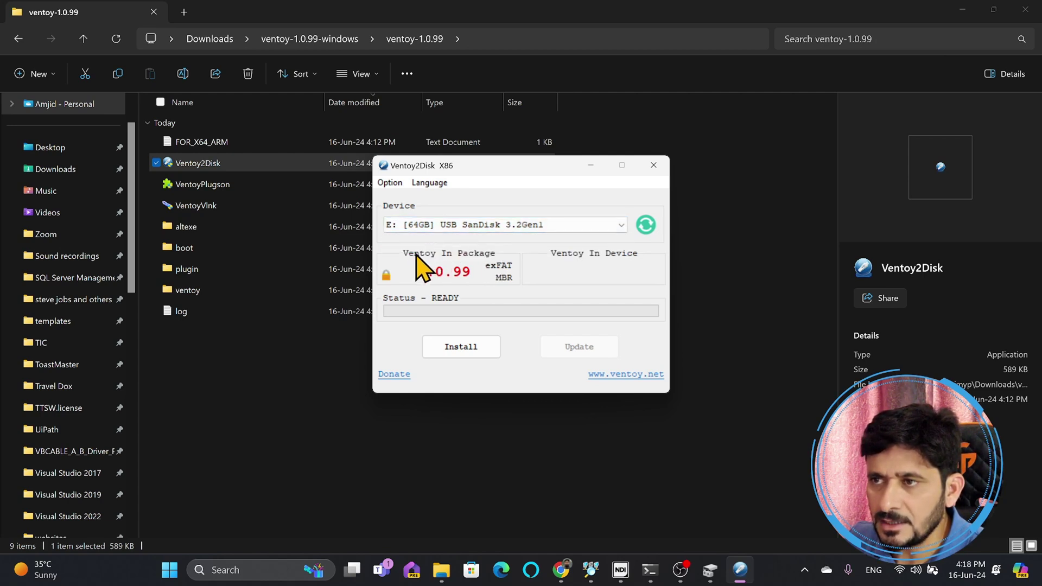
Install Ventoy 1.0.99 on the SanDisk drive, accepting both format warnings and the success message
click(461, 347)
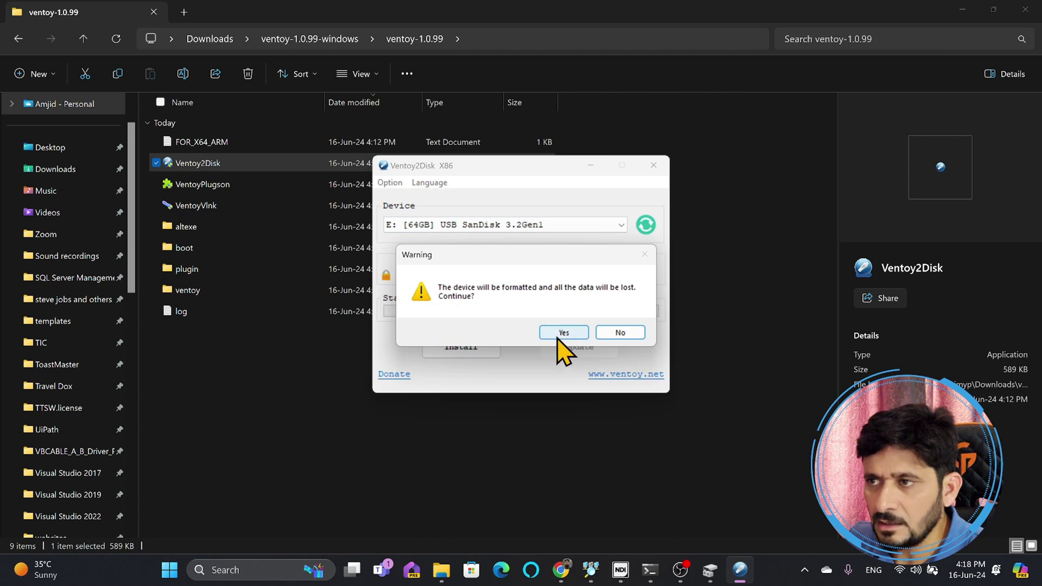
click(560, 332)
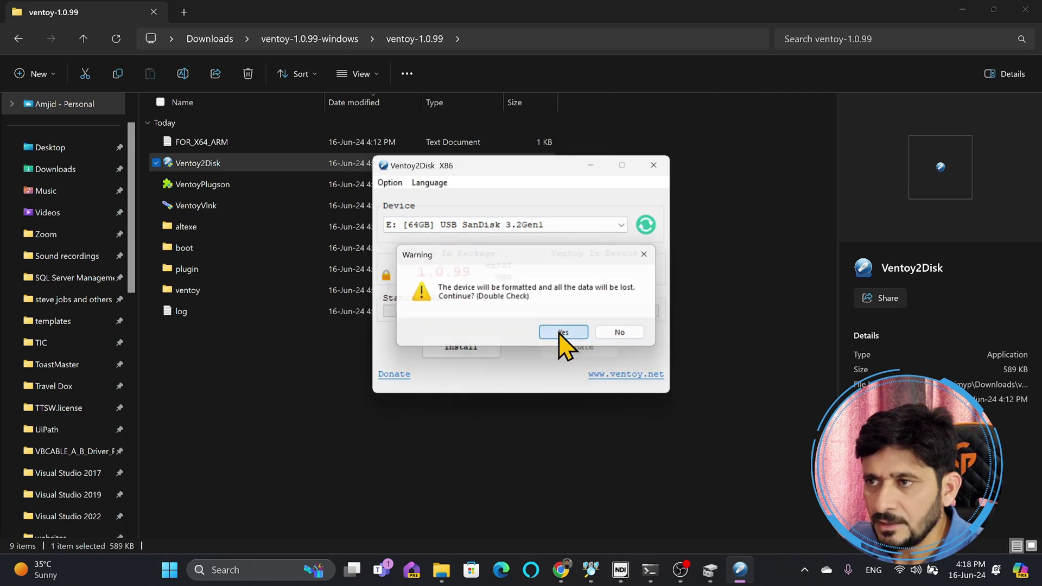
click(560, 332)
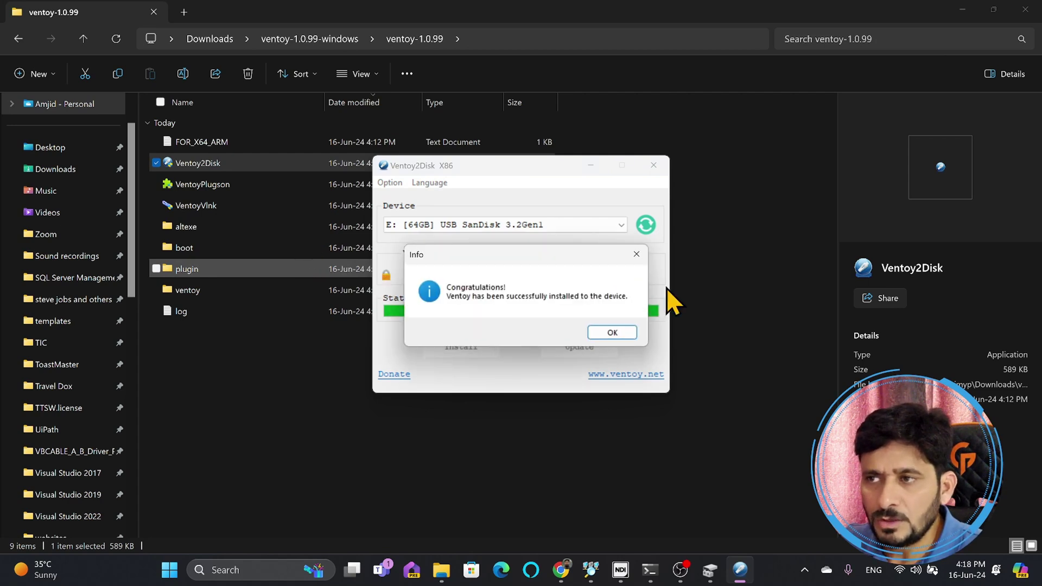
click(610, 330)
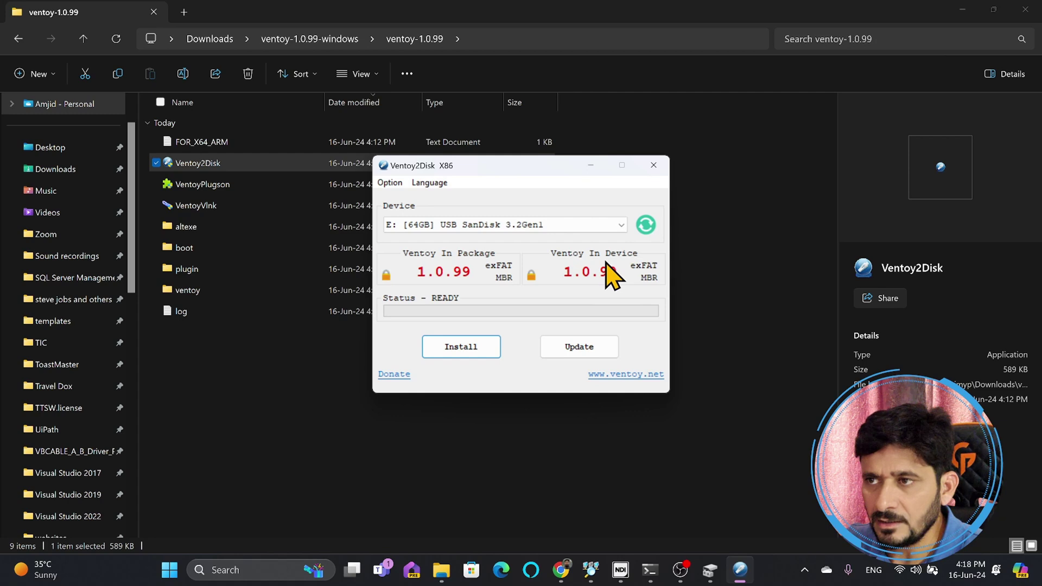
key(Tab)
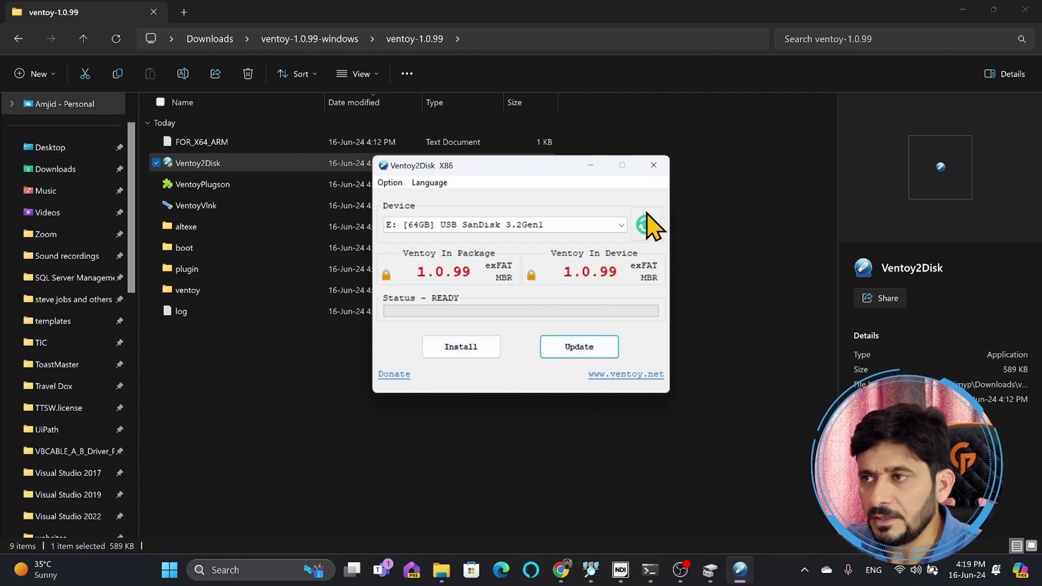
Close Ventoy2Disk, verify the Ventoy (E:) drive is empty with 57.2 GB free, then return to Disk Management
click(653, 165)
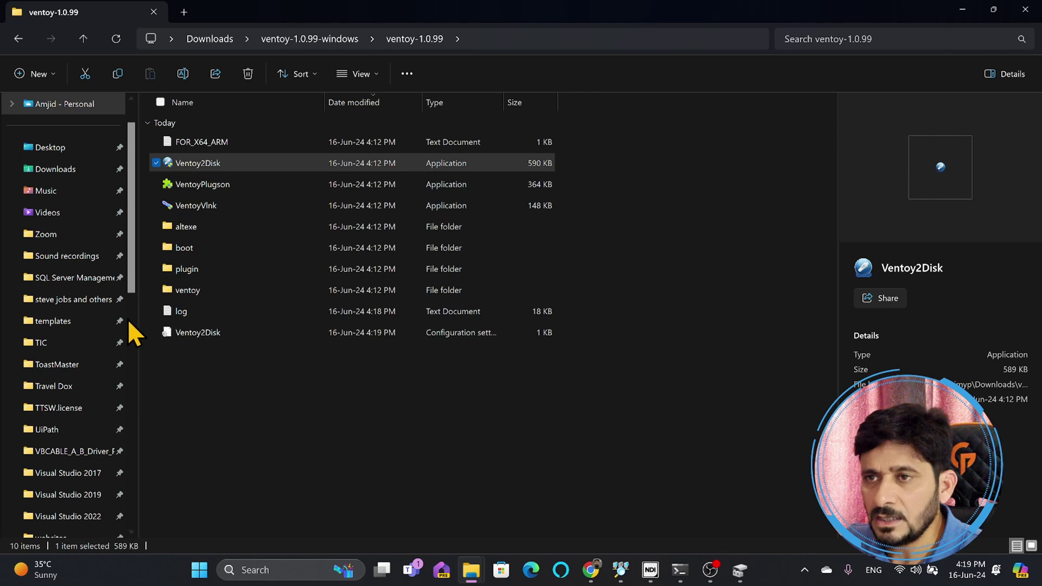
scroll(105, 377, down, 10)
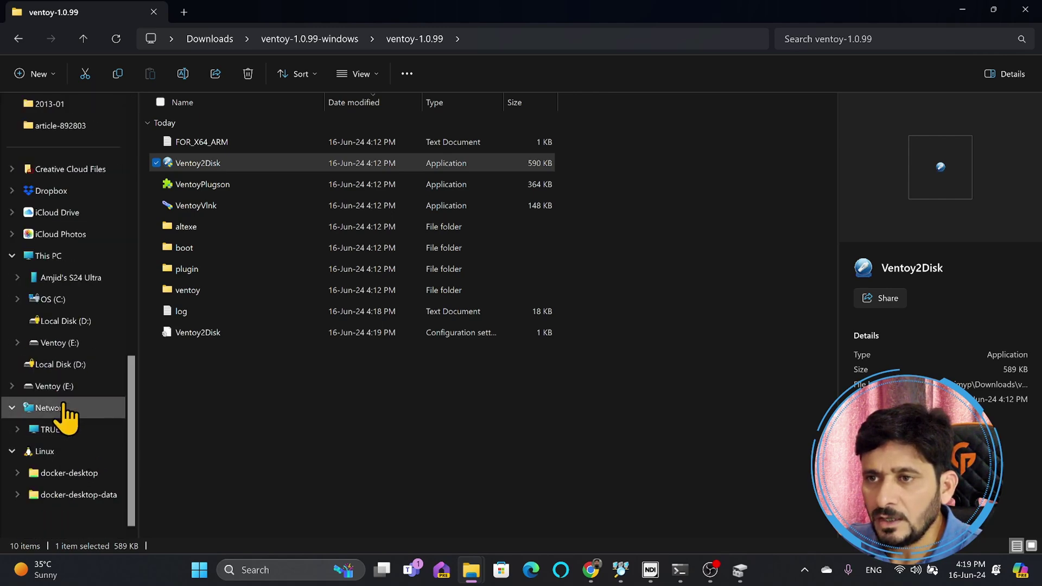
scroll(70, 369, up, 5)
scroll(70, 347, down, 3)
click(49, 385)
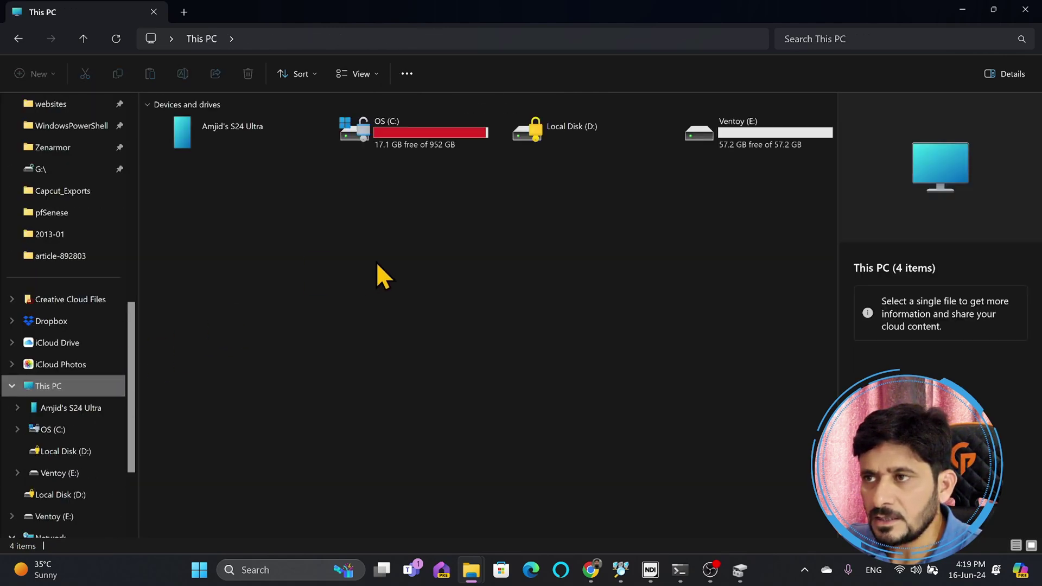
click(732, 139)
double_click(731, 138)
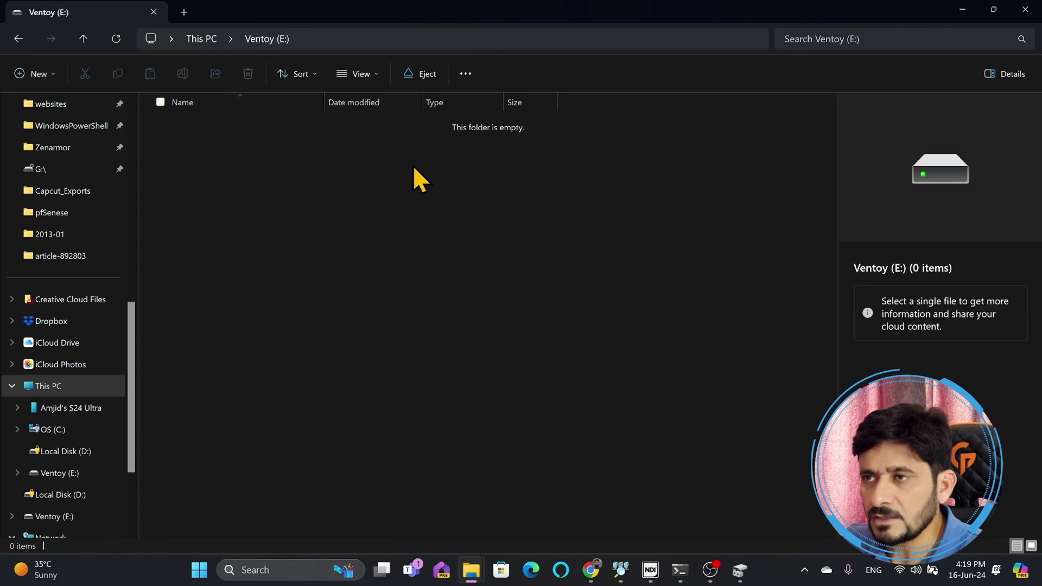
click(962, 9)
click(740, 571)
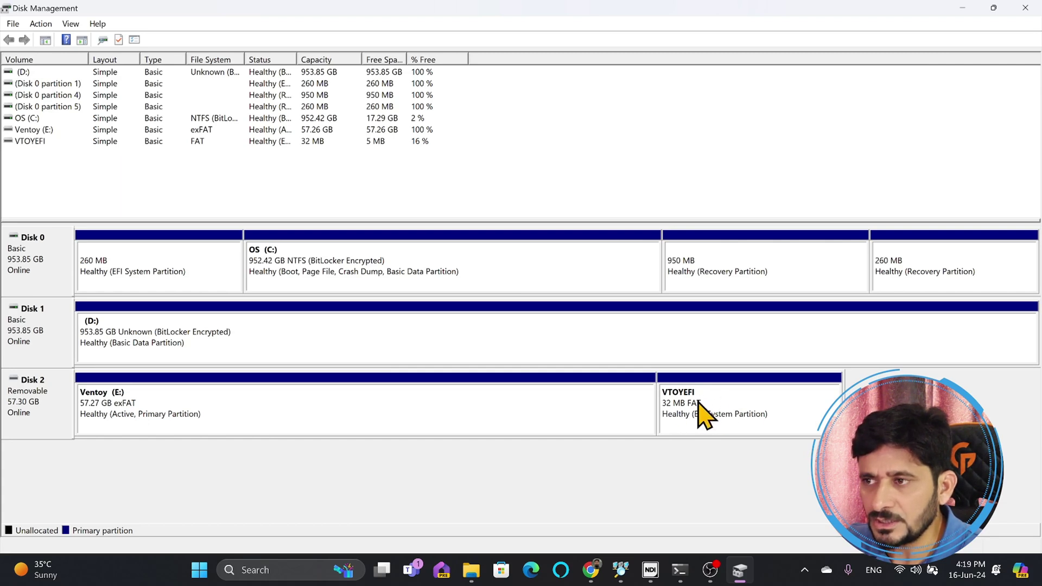
Select Disk 2's 57.27 GB exFAT Ventoy (E:) partition to view its Healthy Active, Primary status
click(126, 416)
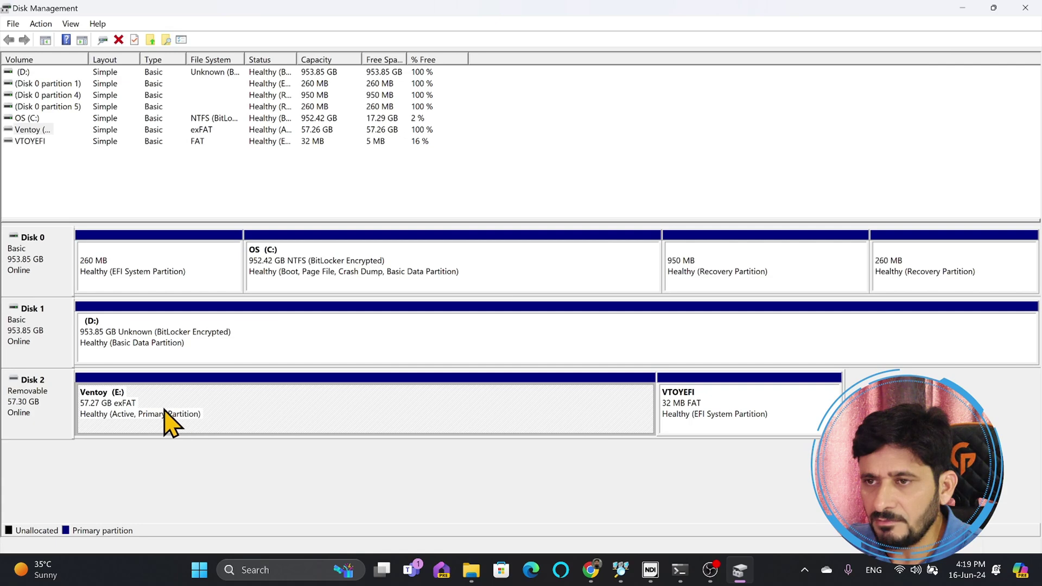
Copy the proxmox-ve_8.2-1 image from Downloads and paste it onto the Ventoy (E:) drive
click(962, 8)
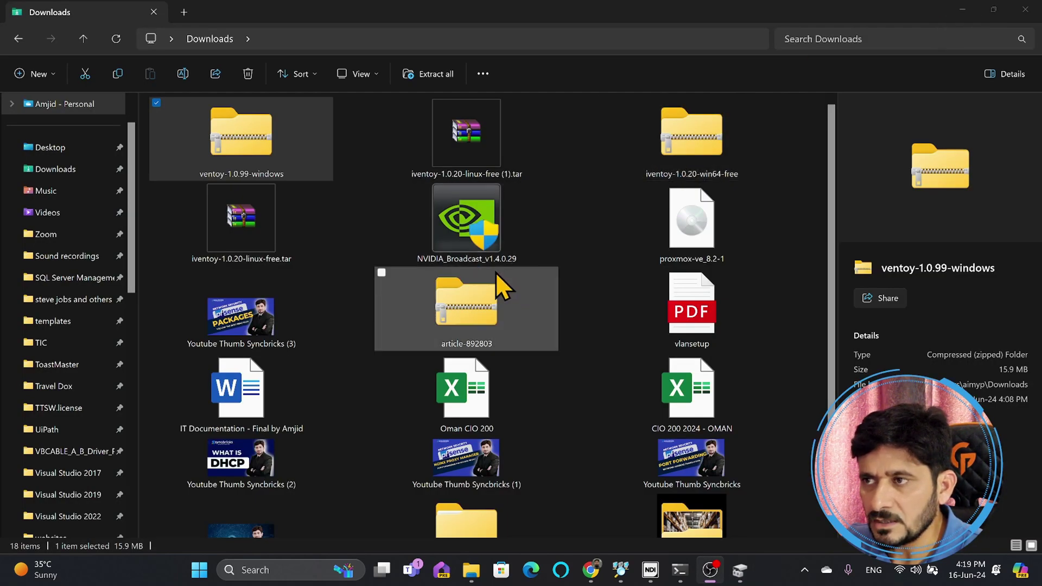
click(679, 230)
key(ctrl+c)
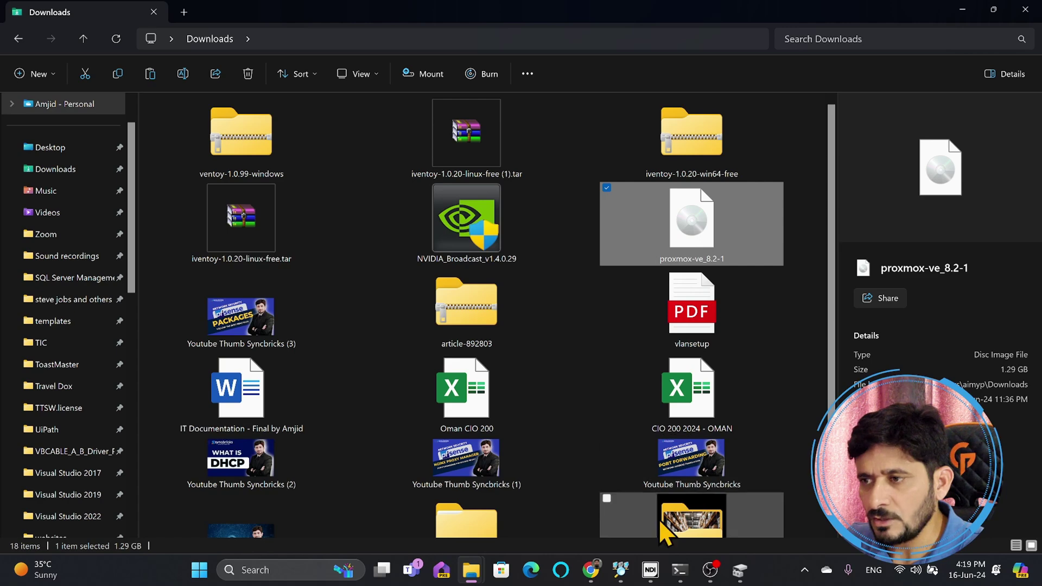
mouse_move(471, 574)
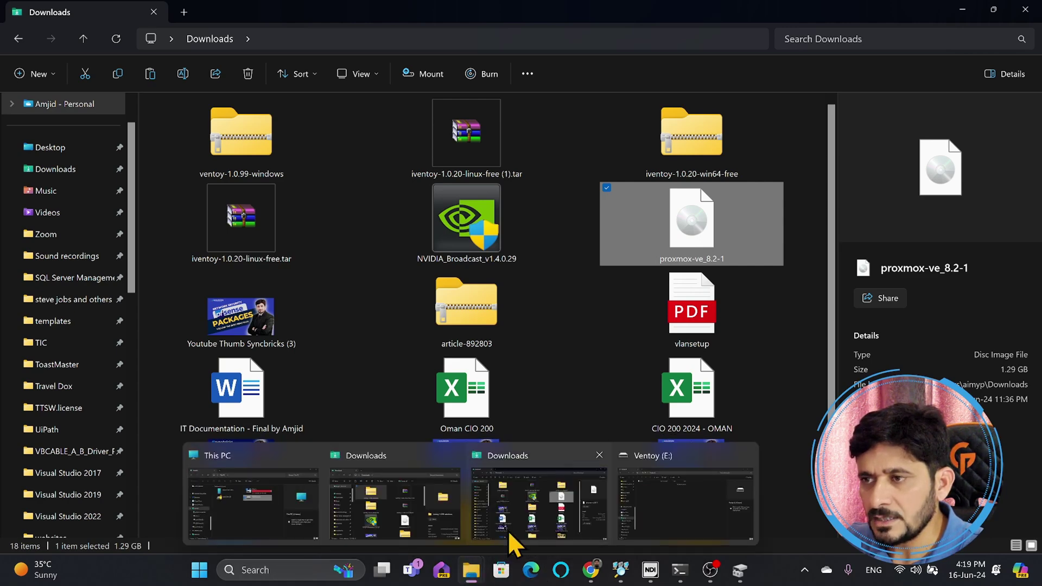
click(662, 494)
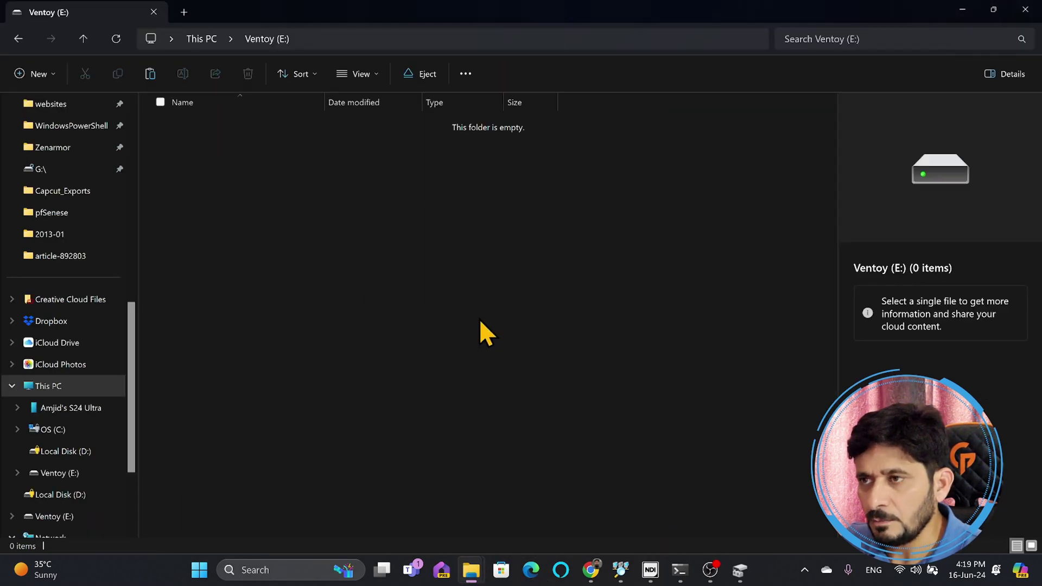
key(ctrl+v)
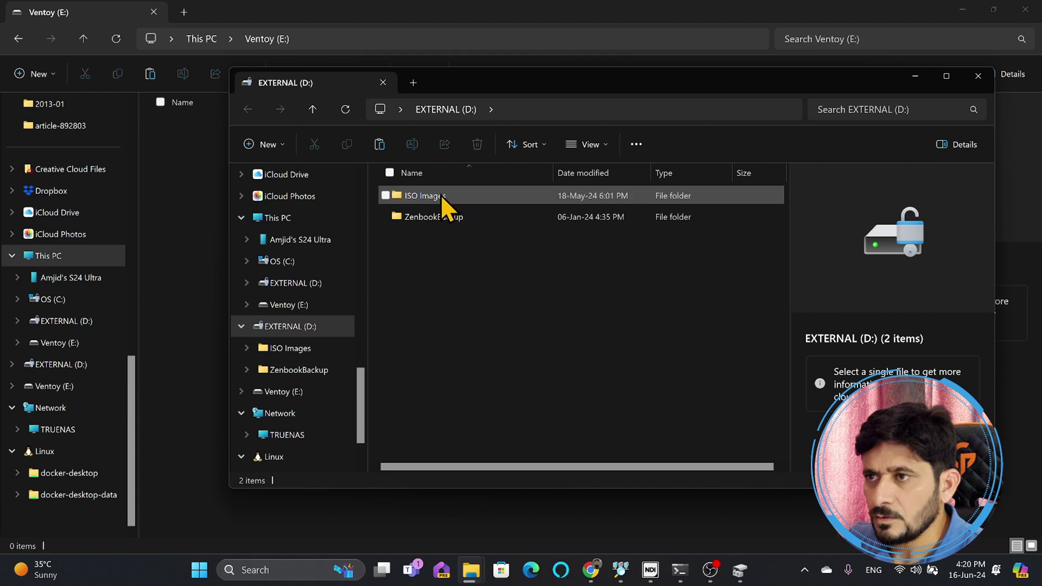
In ISO Images, select Windows10, VMware, ubuntu server, pfSense, linuxmint, elementaryos and CorePure64 images
double_click(438, 195)
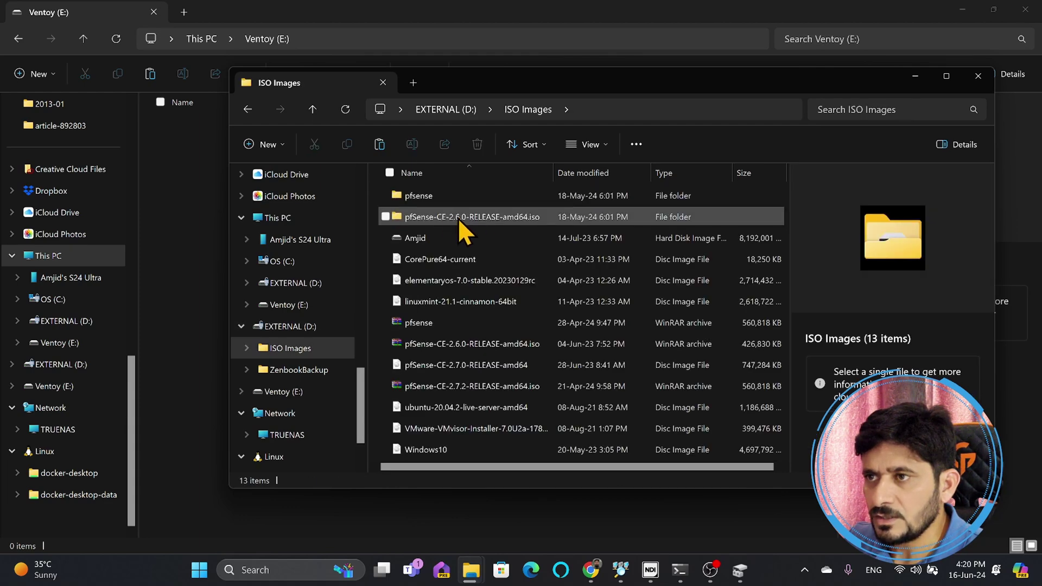
click(946, 76)
click(262, 383)
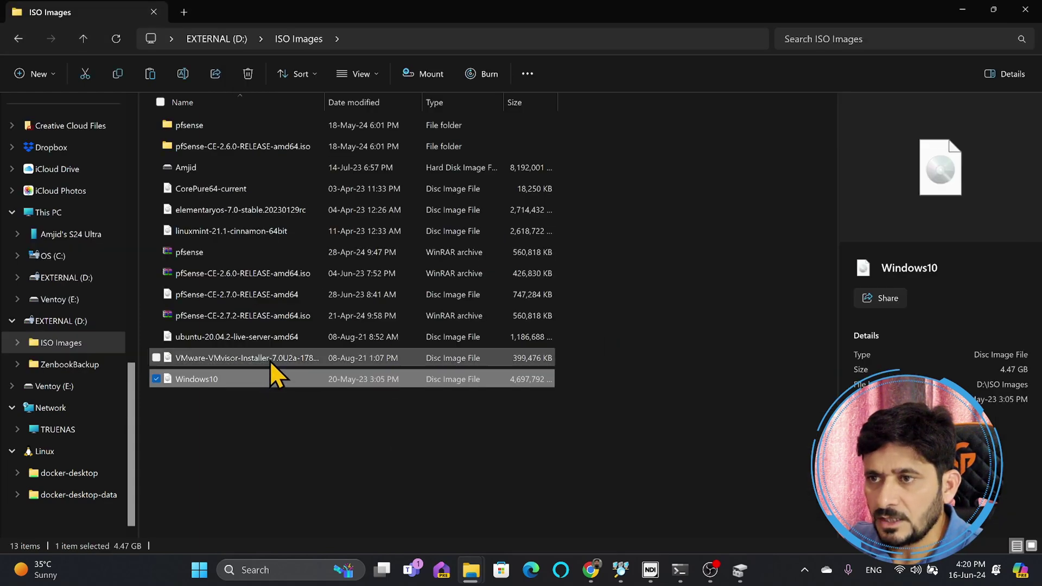
ctrl+click(270, 360)
ctrl+click(268, 338)
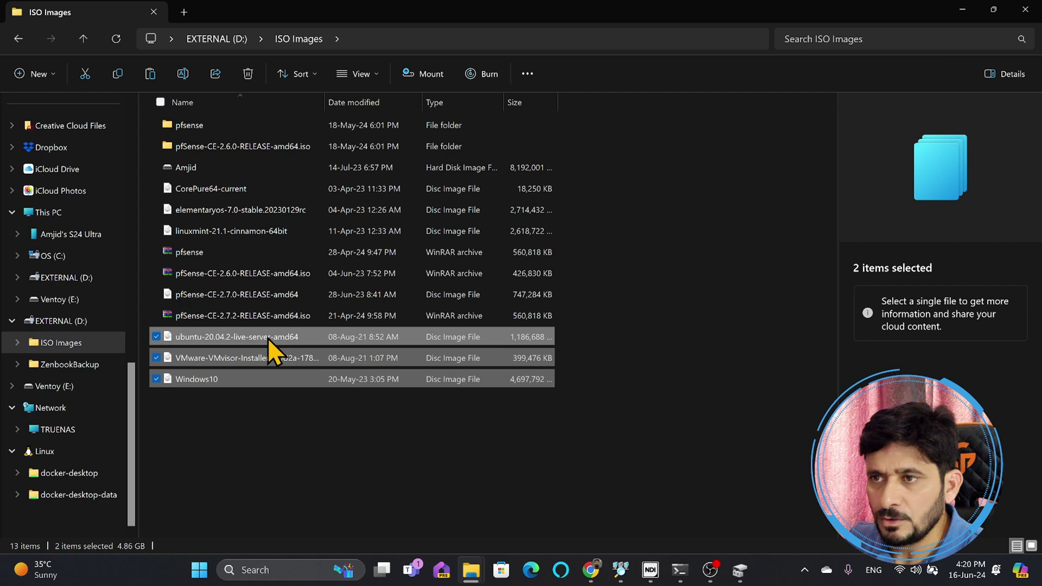
ctrl+click(247, 296)
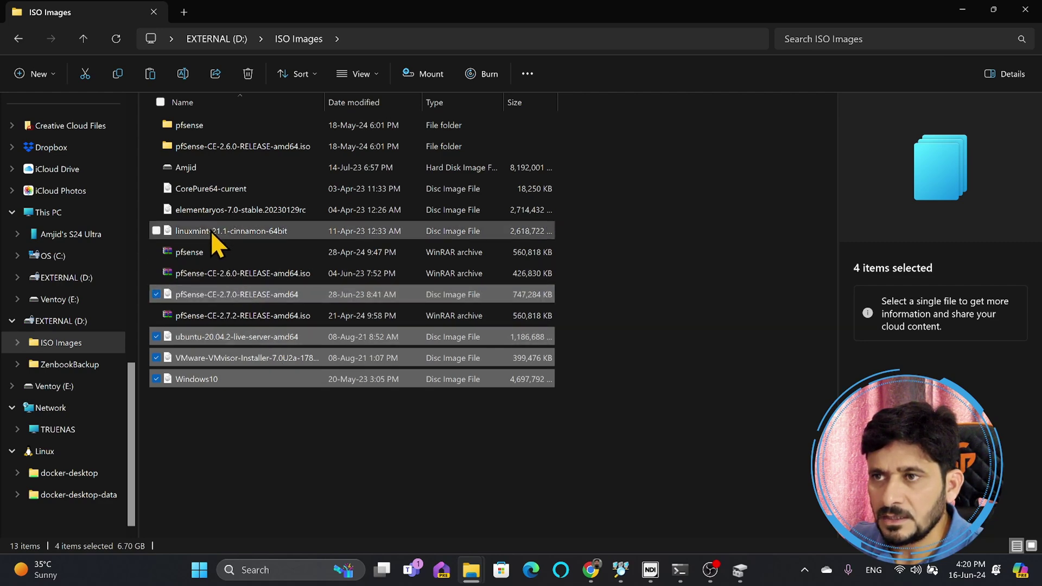
ctrl+click(231, 230)
ctrl+click(266, 209)
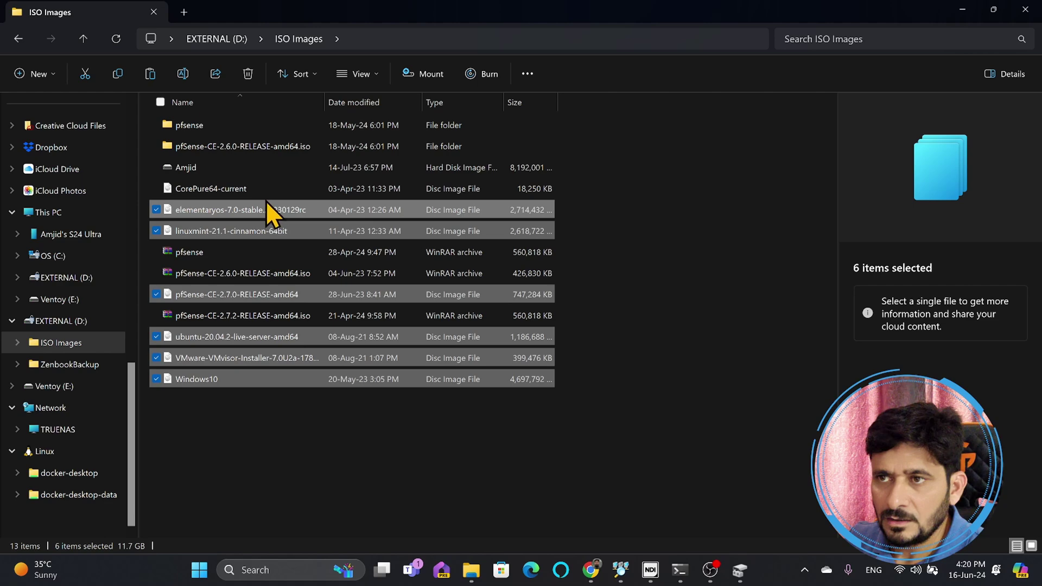
ctrl+click(244, 188)
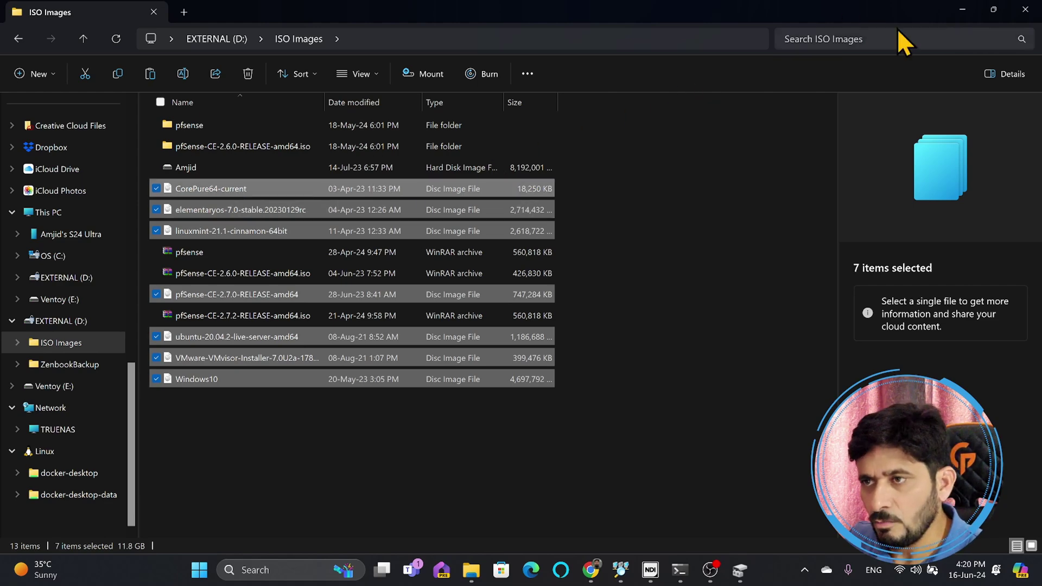
click(964, 10)
click(424, 196)
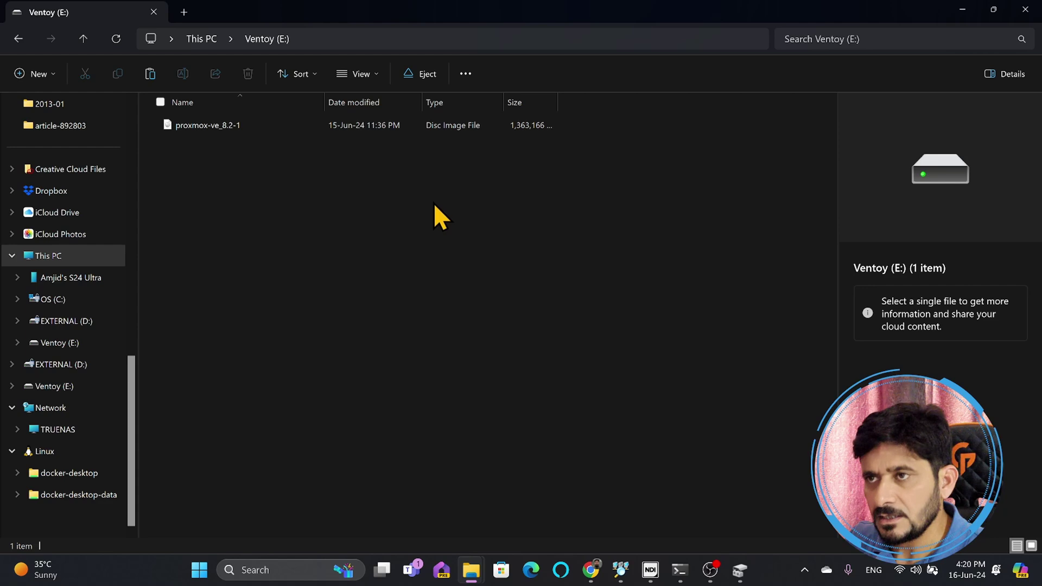
Paste the seven selected ISO images into Ventoy (E:) and move the copy progress window aside
key(ctrl+v)
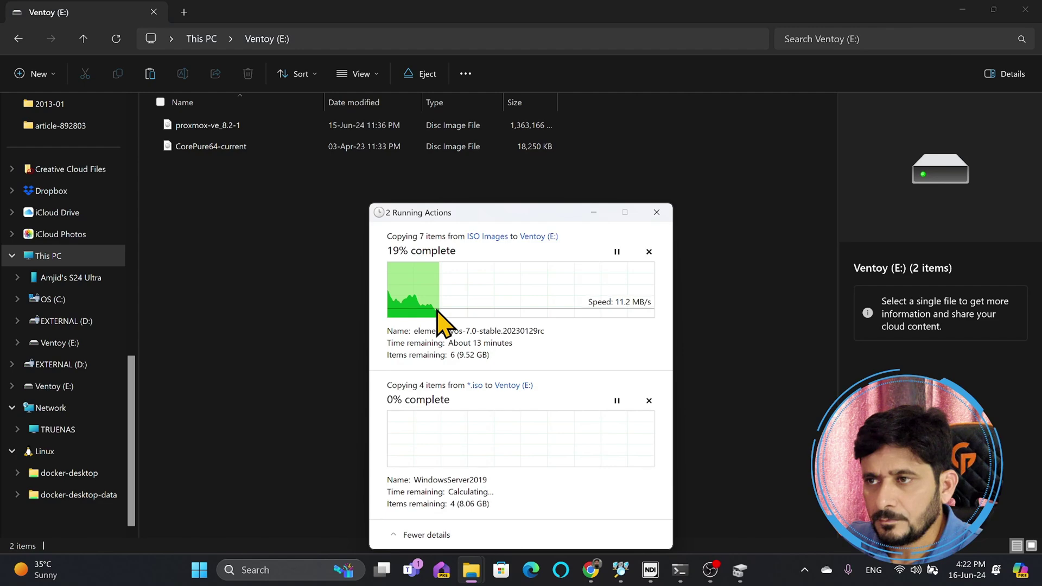
drag(529, 219, 597, 104)
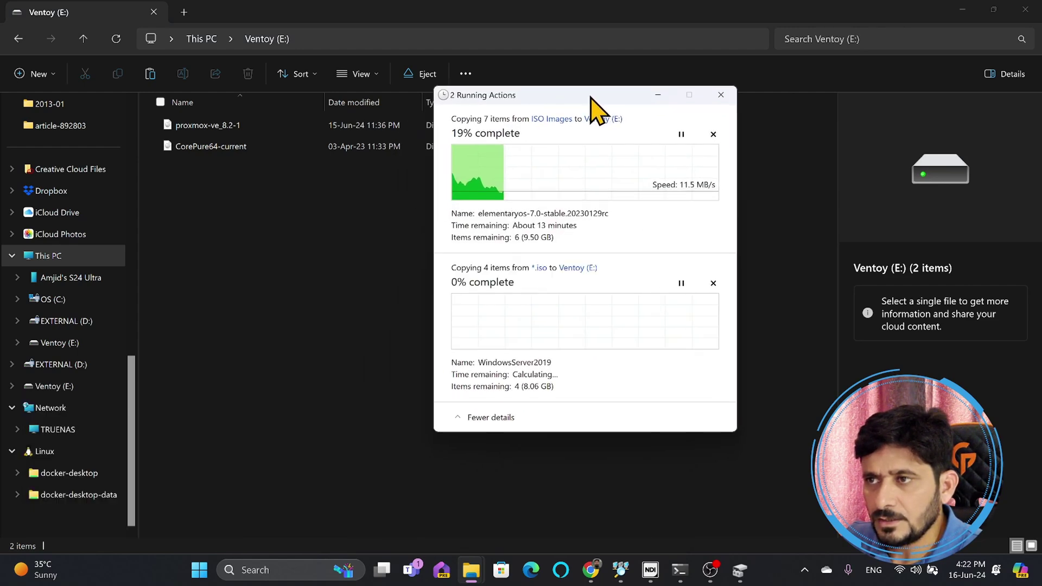